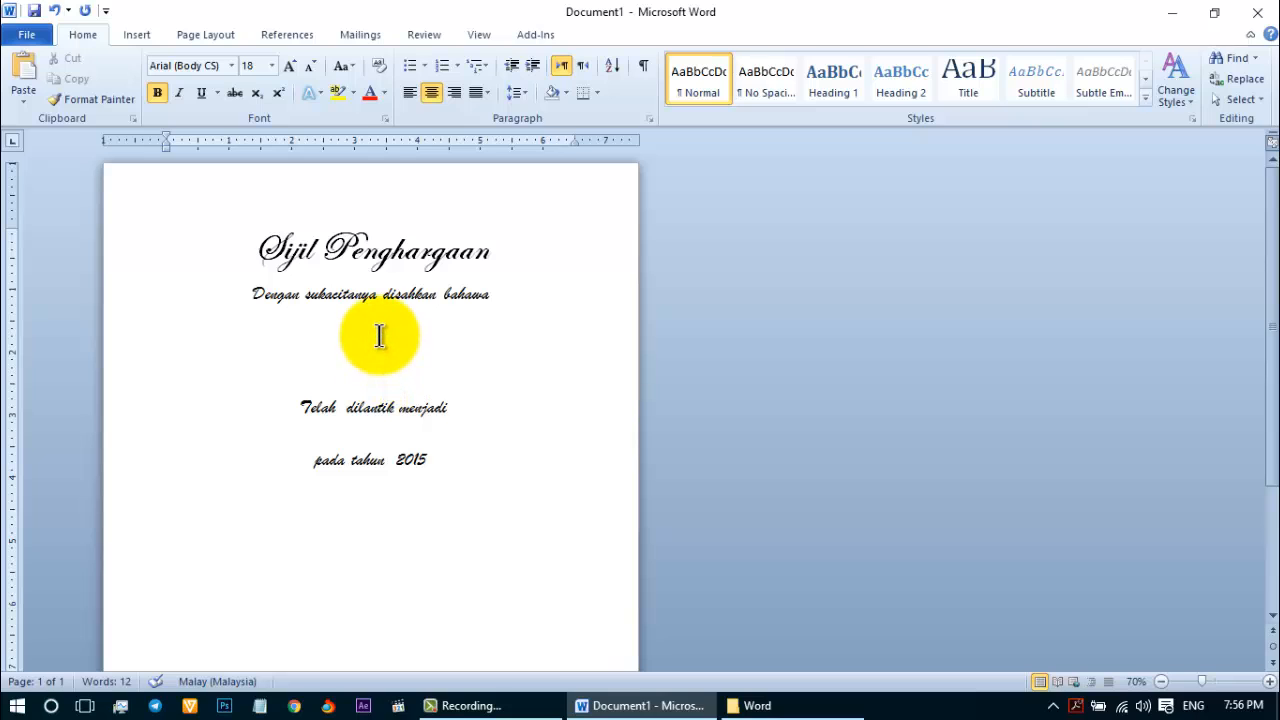
# - Review the certificate's title and the blank lines left for the recipient's details and the appointed position
pyautogui.click(381, 372)
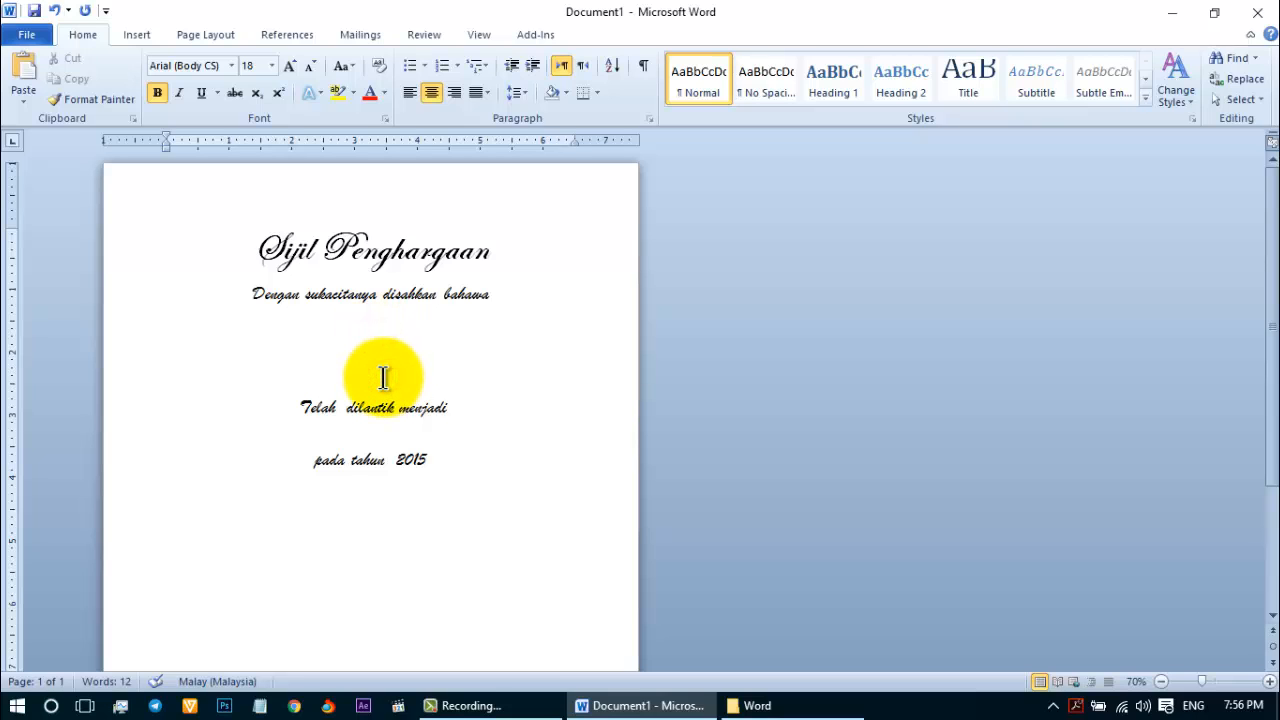
pyautogui.scroll(-3, 385, 372)
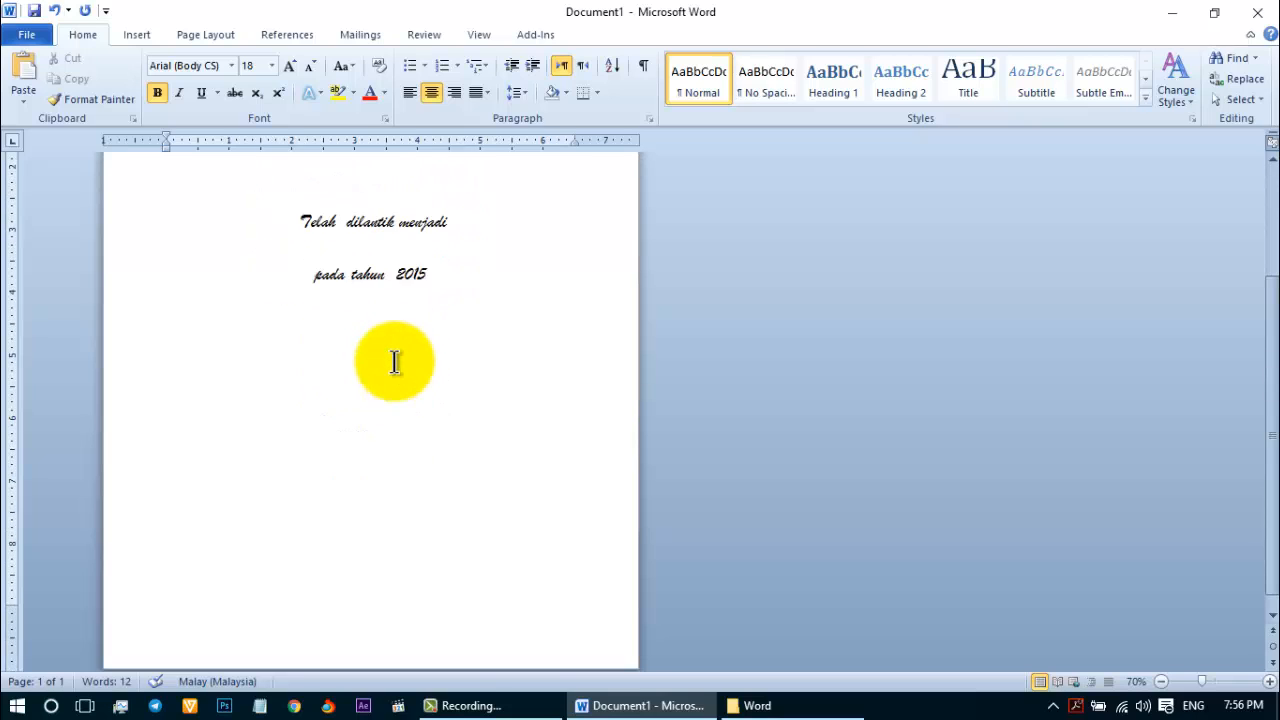
pyautogui.scroll(3, 395, 362)
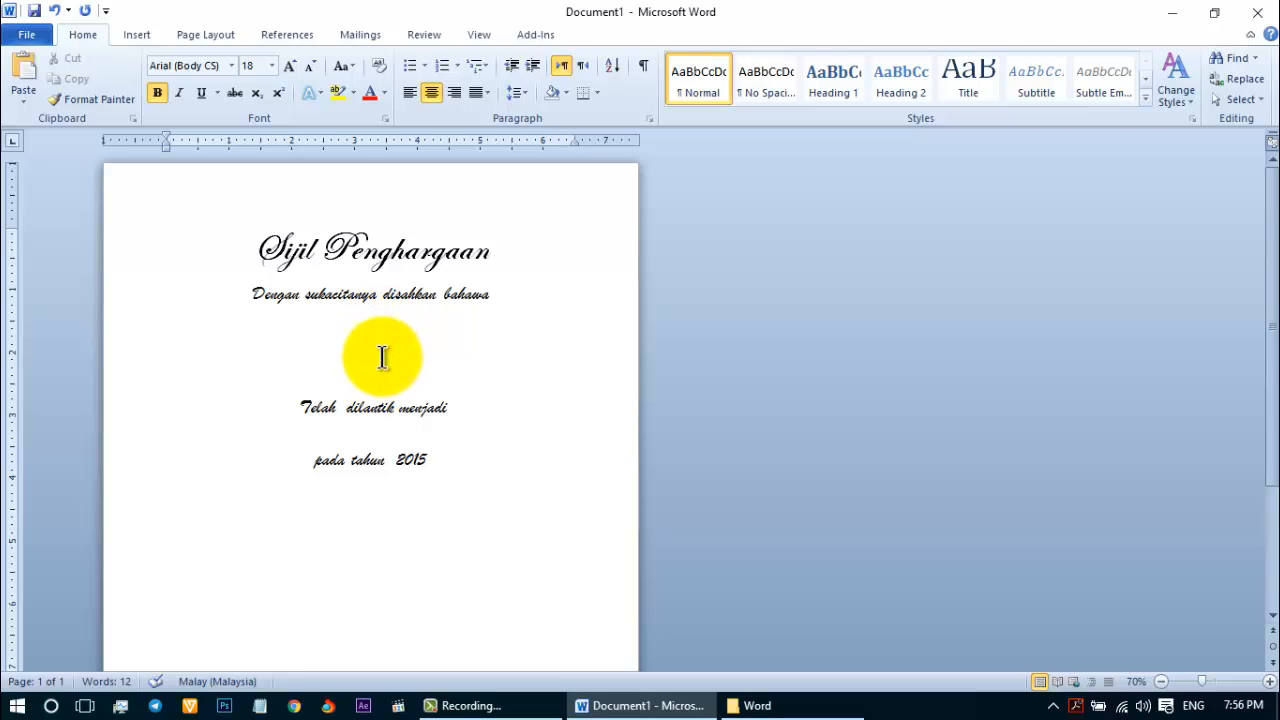
pyautogui.click(366, 370)
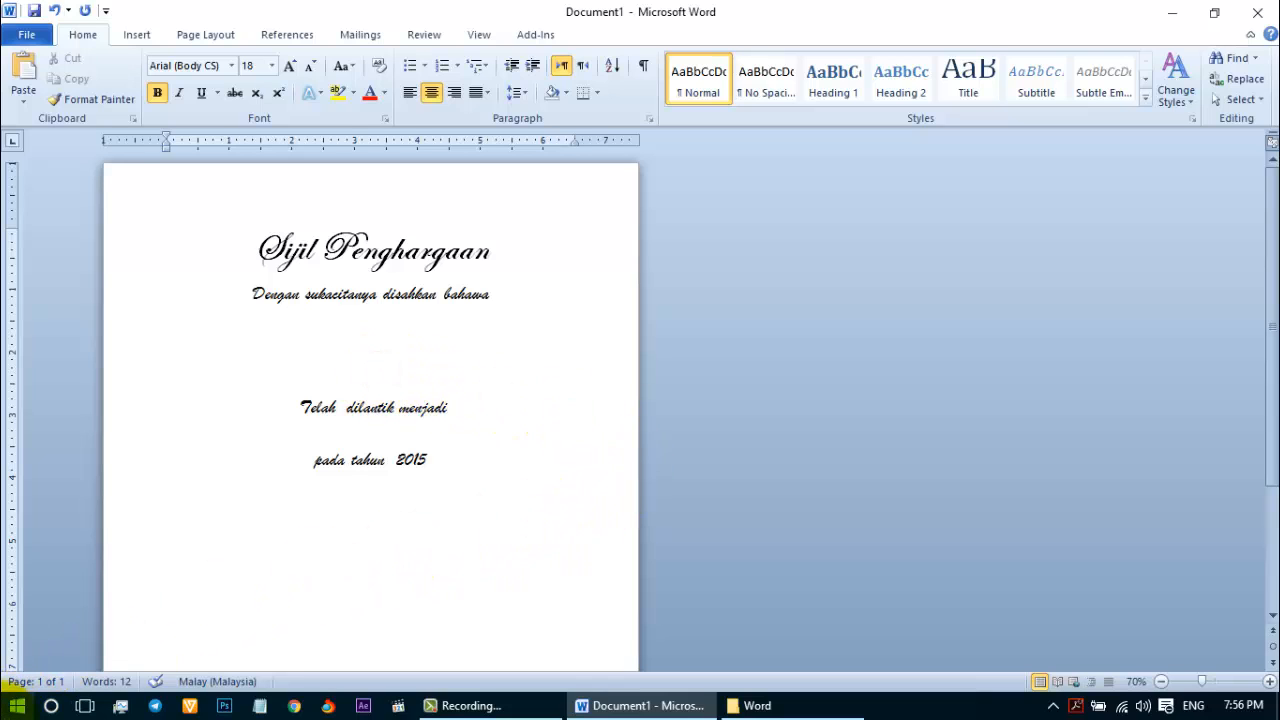
pyautogui.tripleClick(260, 252)
pyautogui.click(320, 255)
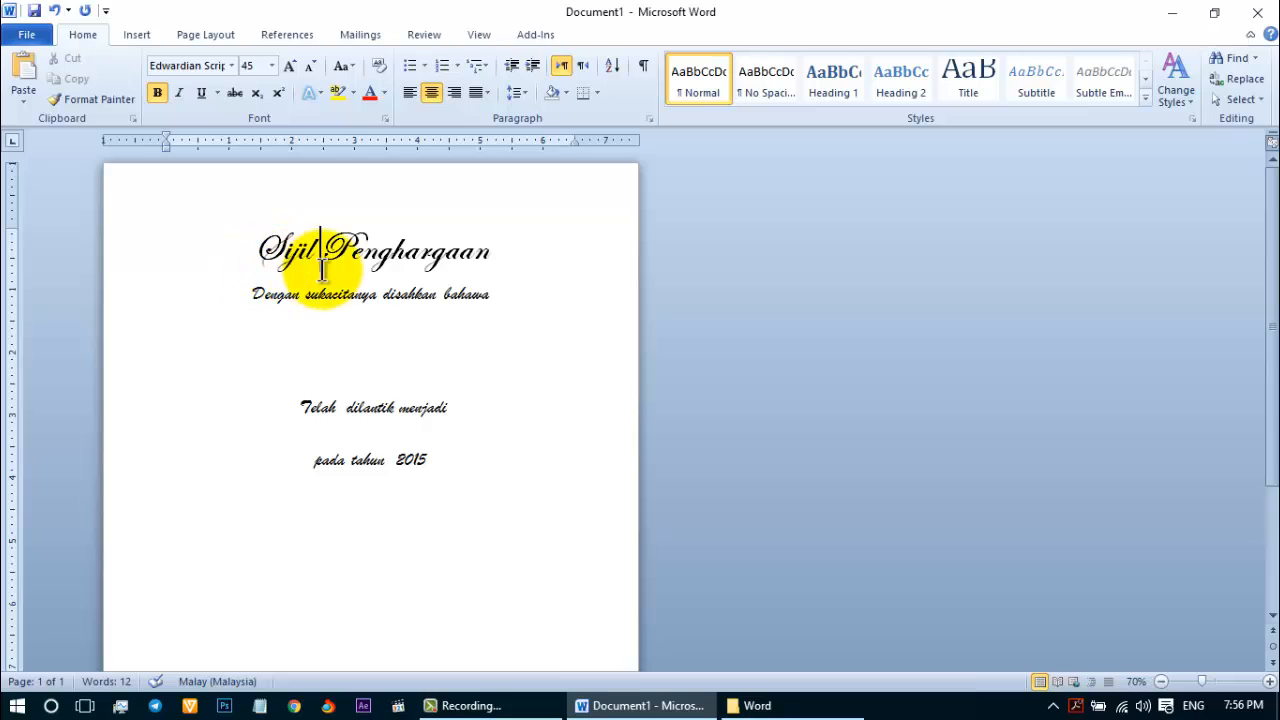
pyautogui.click(380, 333)
pyautogui.click(378, 372)
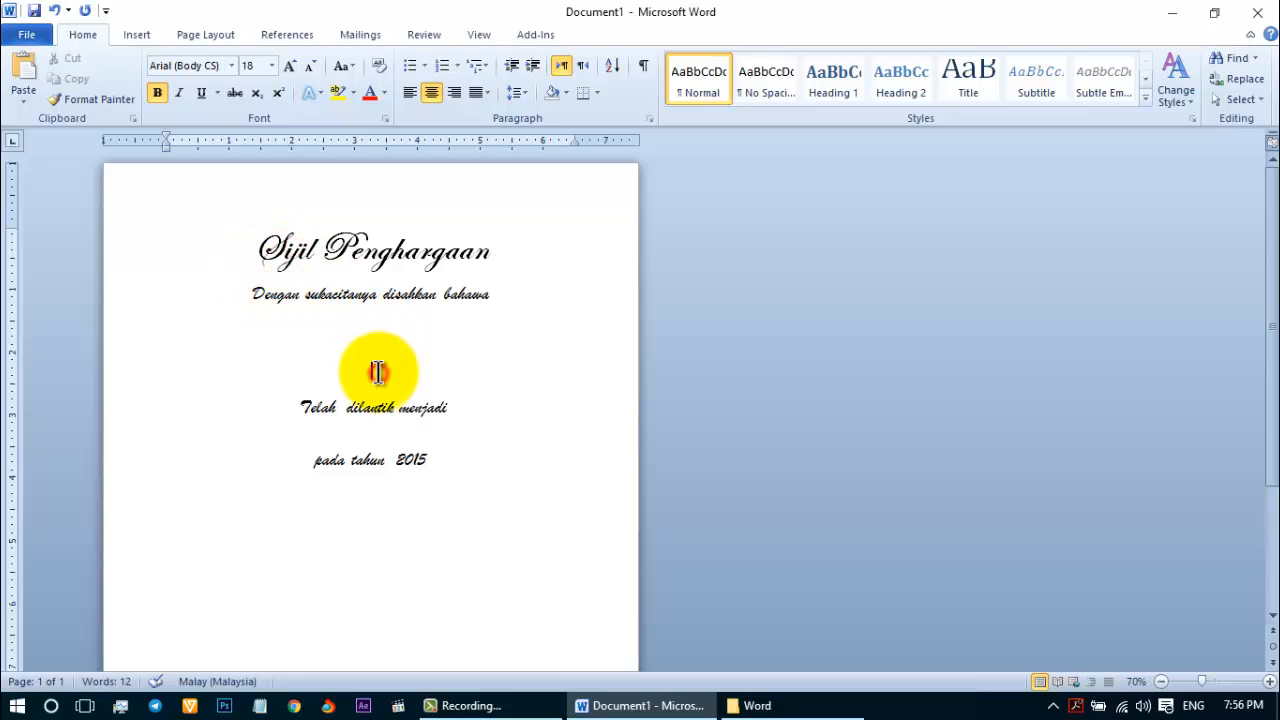
pyautogui.click(375, 338)
pyautogui.click(378, 372)
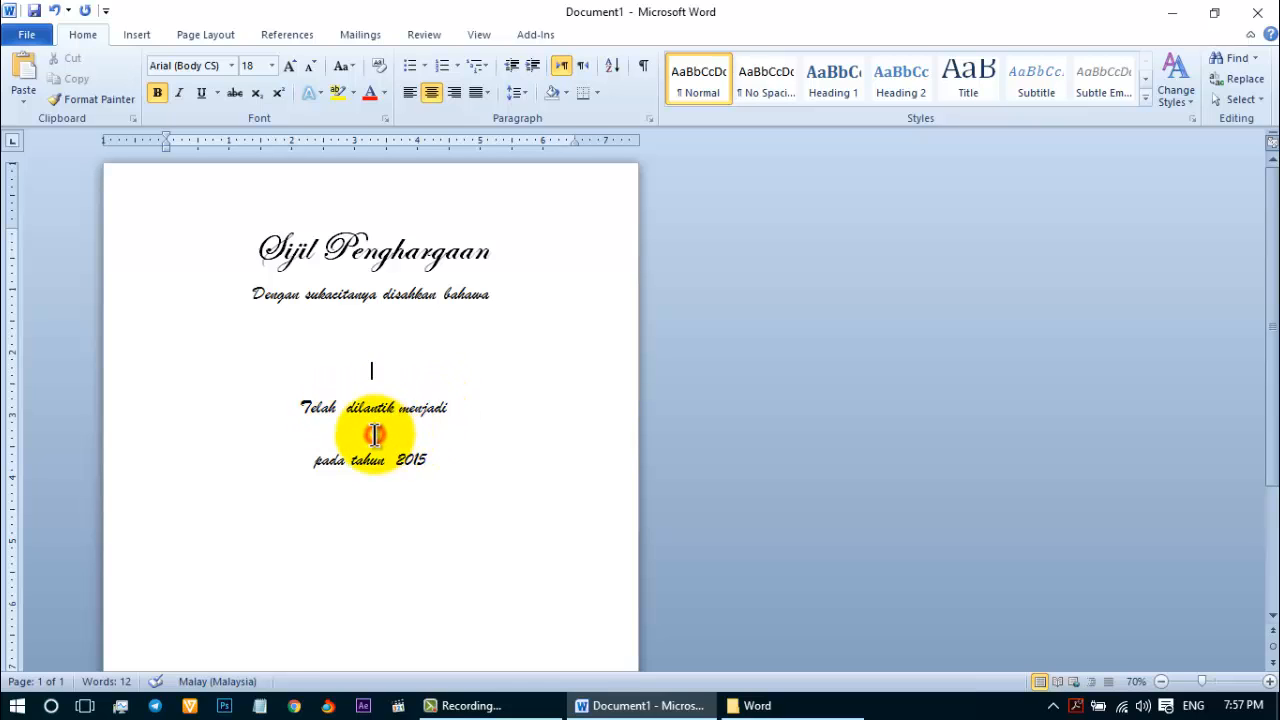
pyautogui.click(374, 434)
pyautogui.click(373, 330)
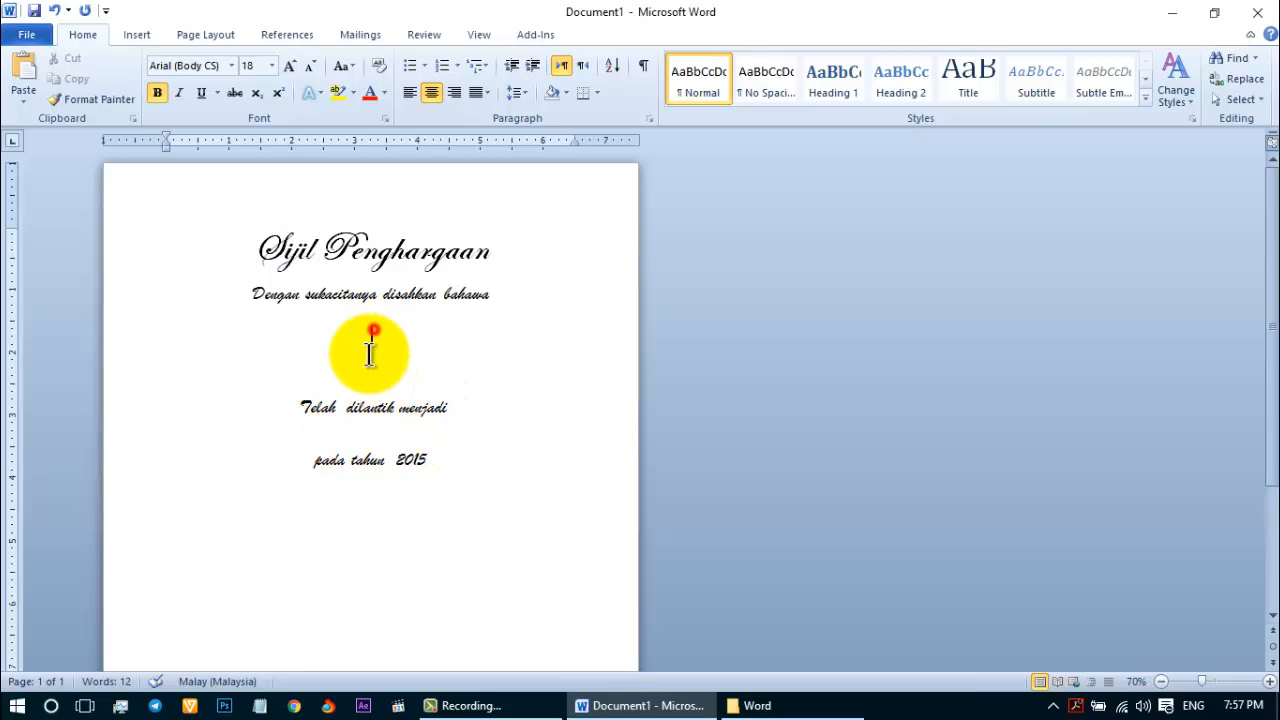
pyautogui.click(373, 335)
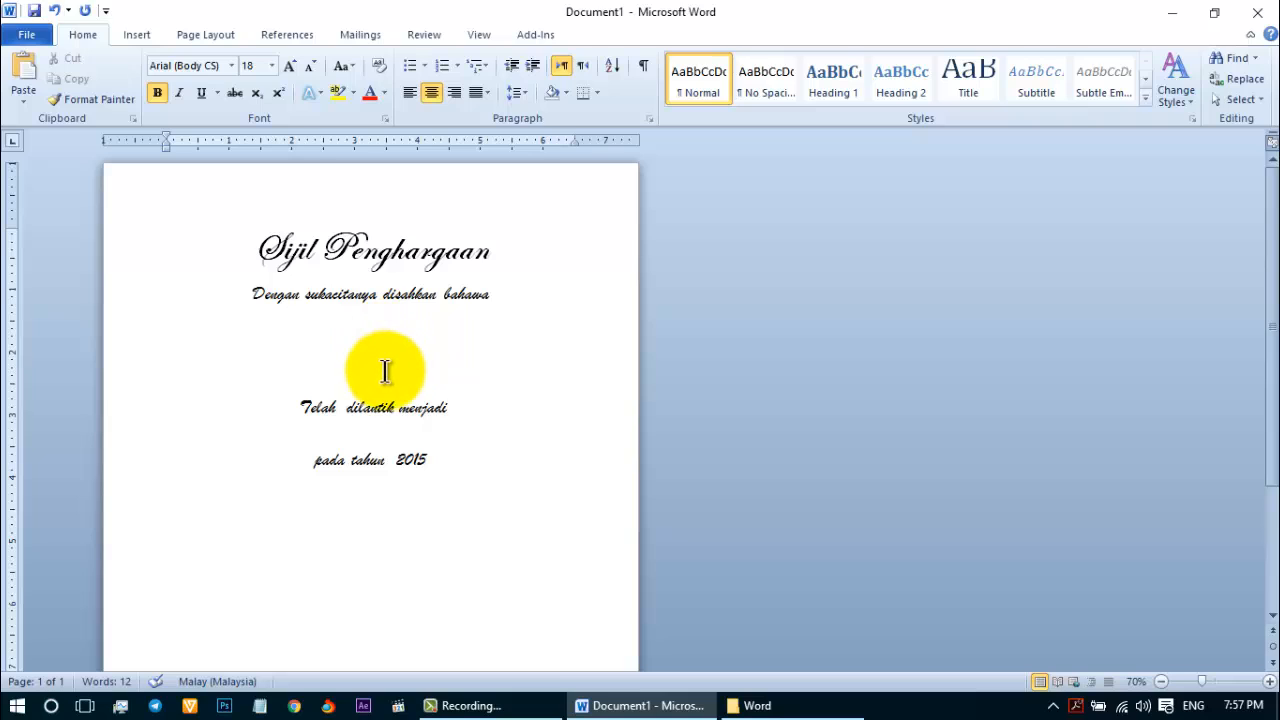
pyautogui.click(375, 369)
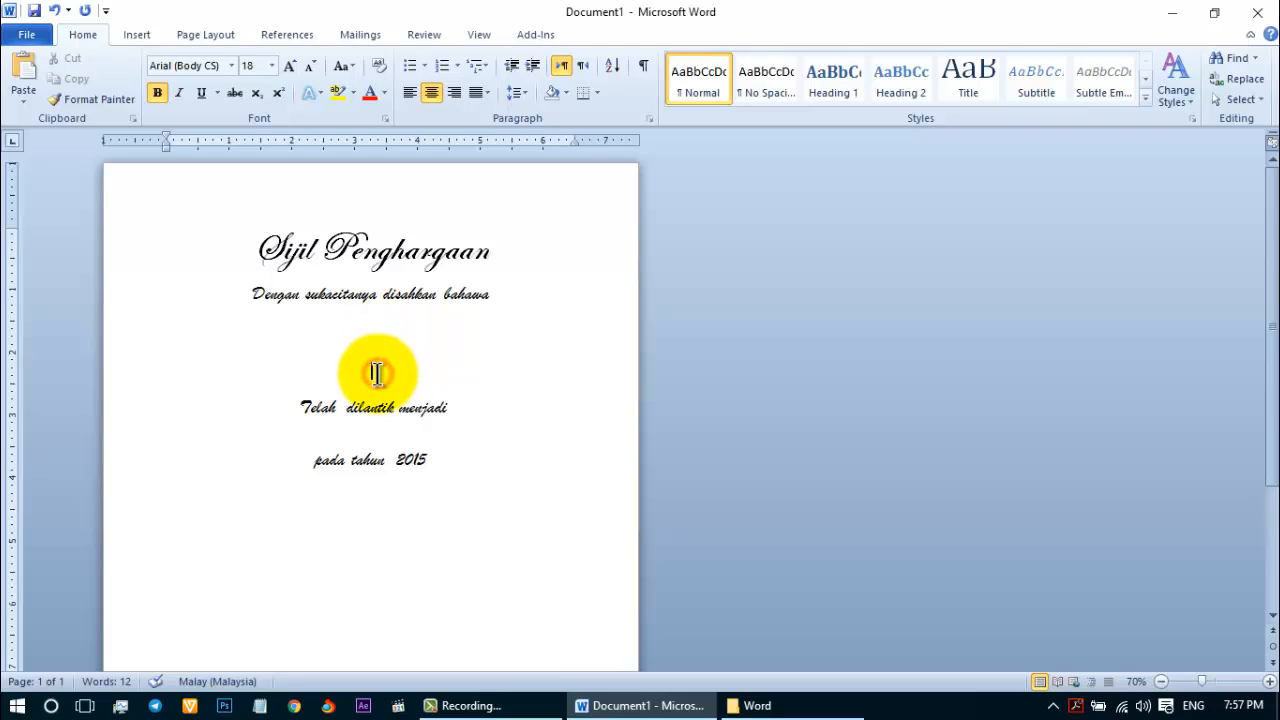
pyautogui.click(373, 437)
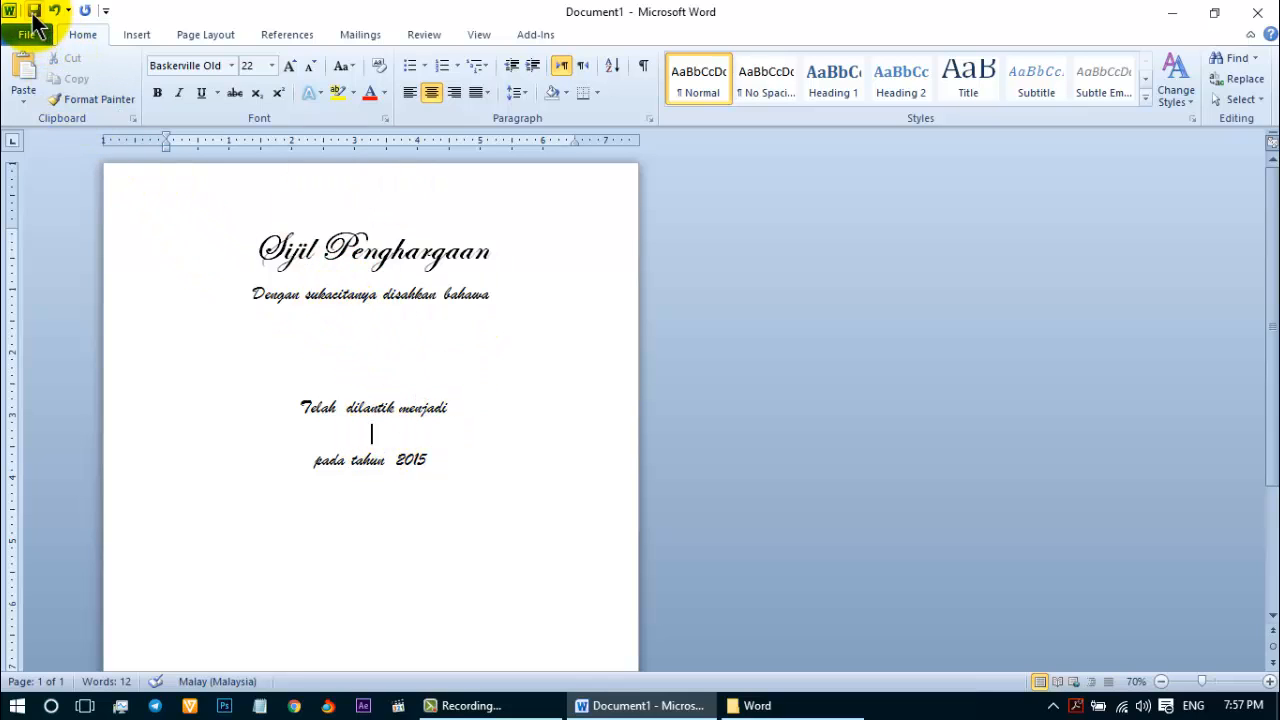
# - Save the certificate as a Word Document named Sijil Penghargaan in the Word folder on the Desktop
pyautogui.click(34, 11)
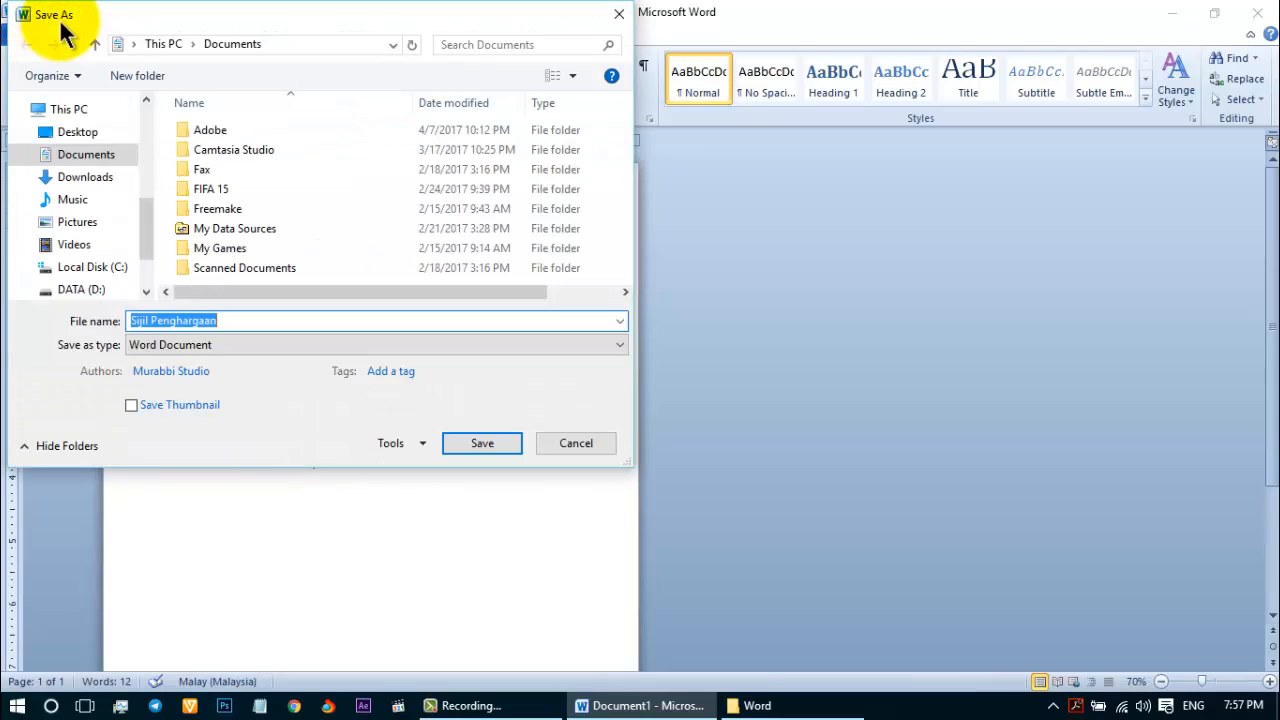
pyautogui.click(77, 132)
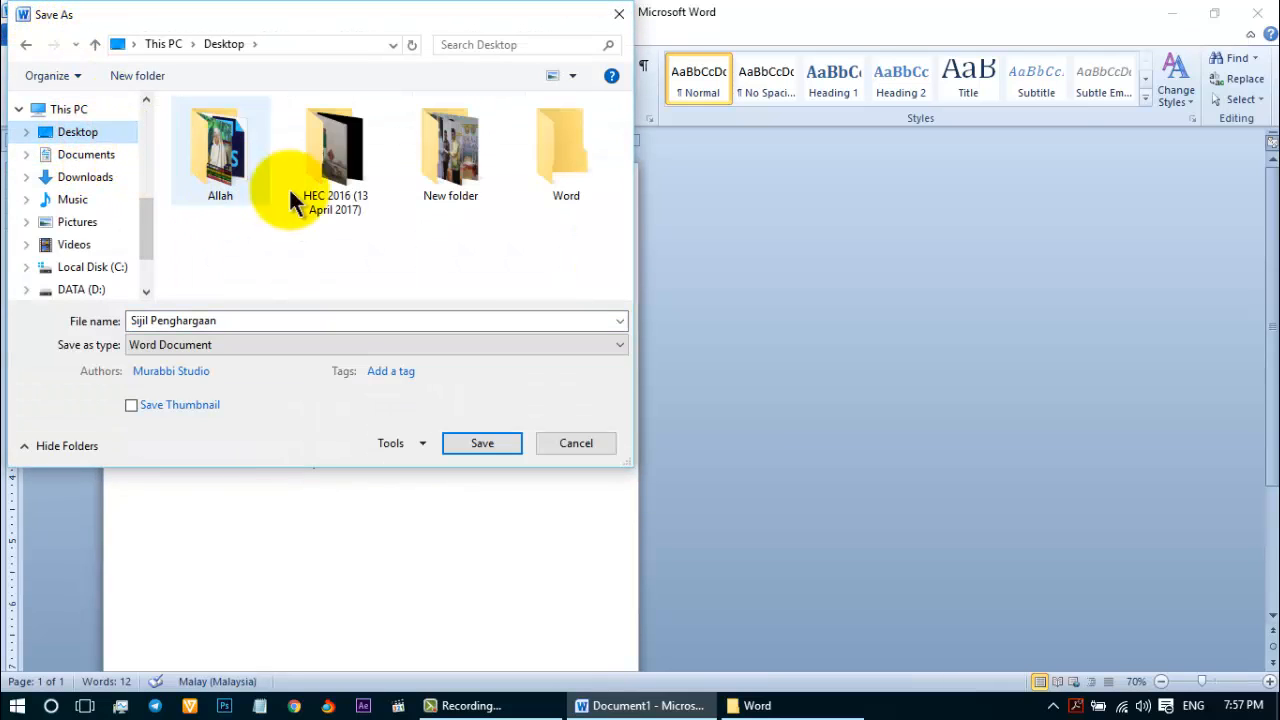
pyautogui.doubleClick(560, 148)
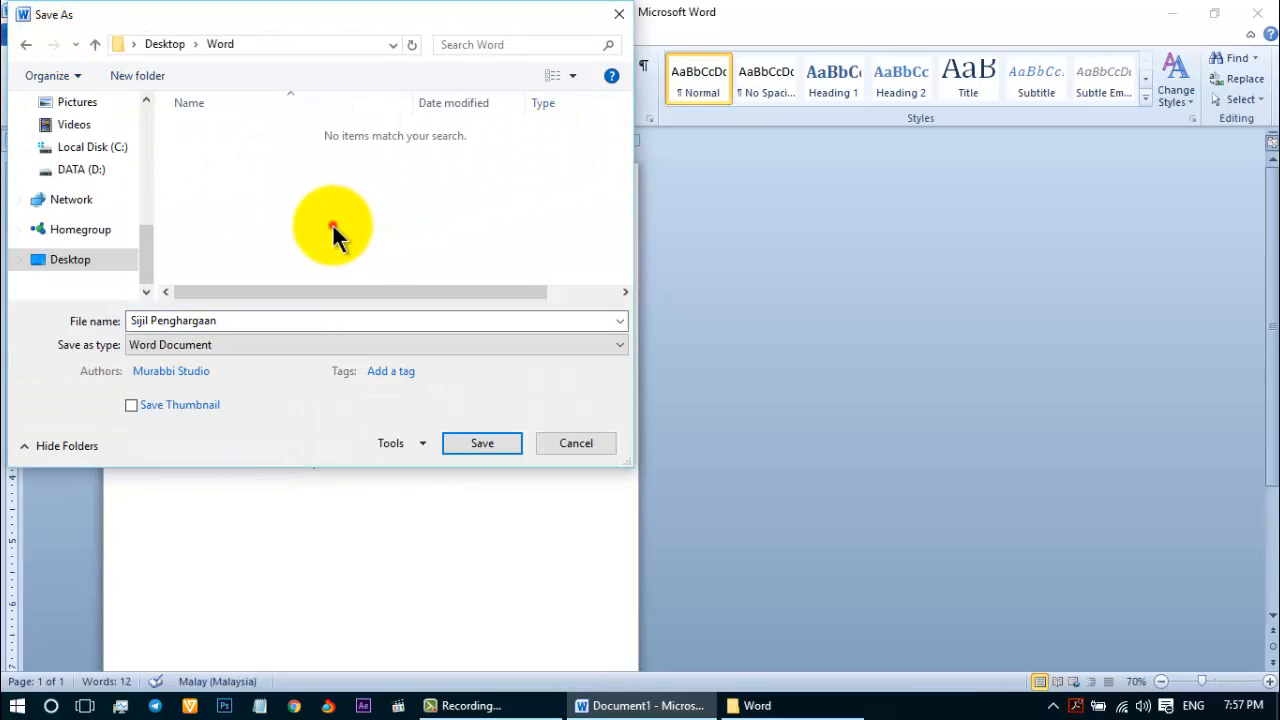
pyautogui.click(483, 443)
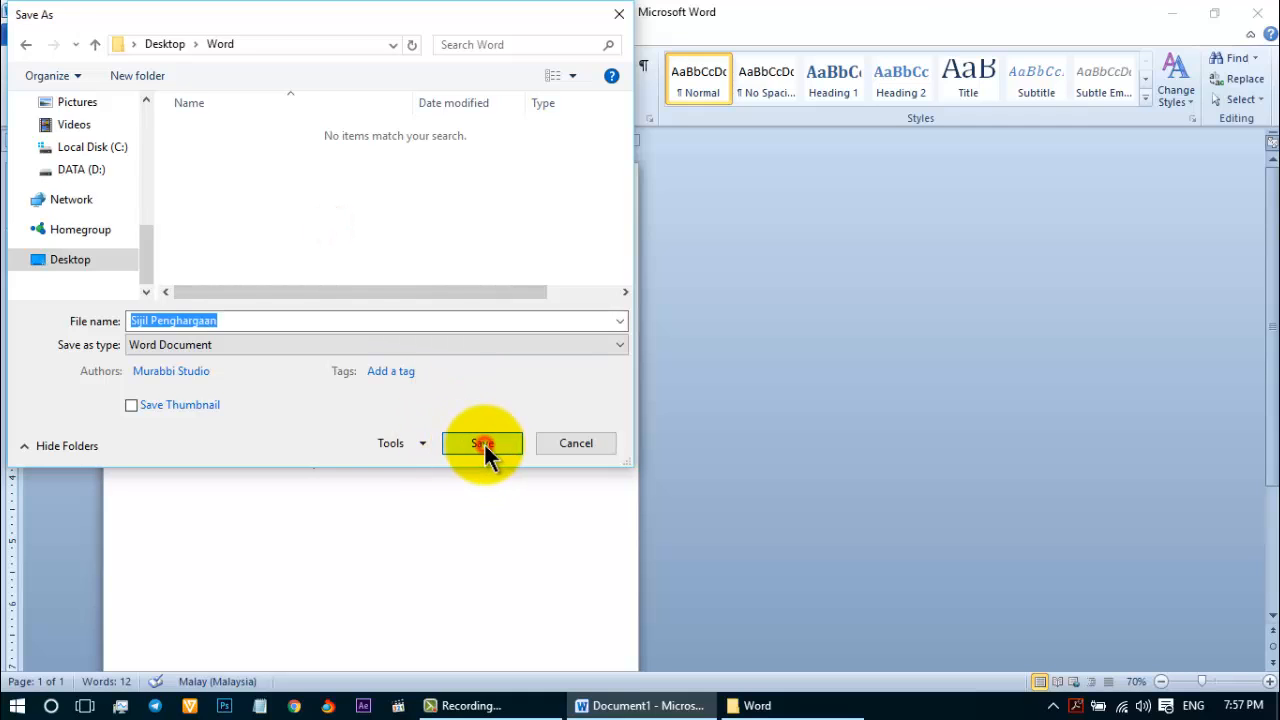
# - Switch to the Word folder in File Explorer and show its contents as extra large icons
pyautogui.click(779, 712)
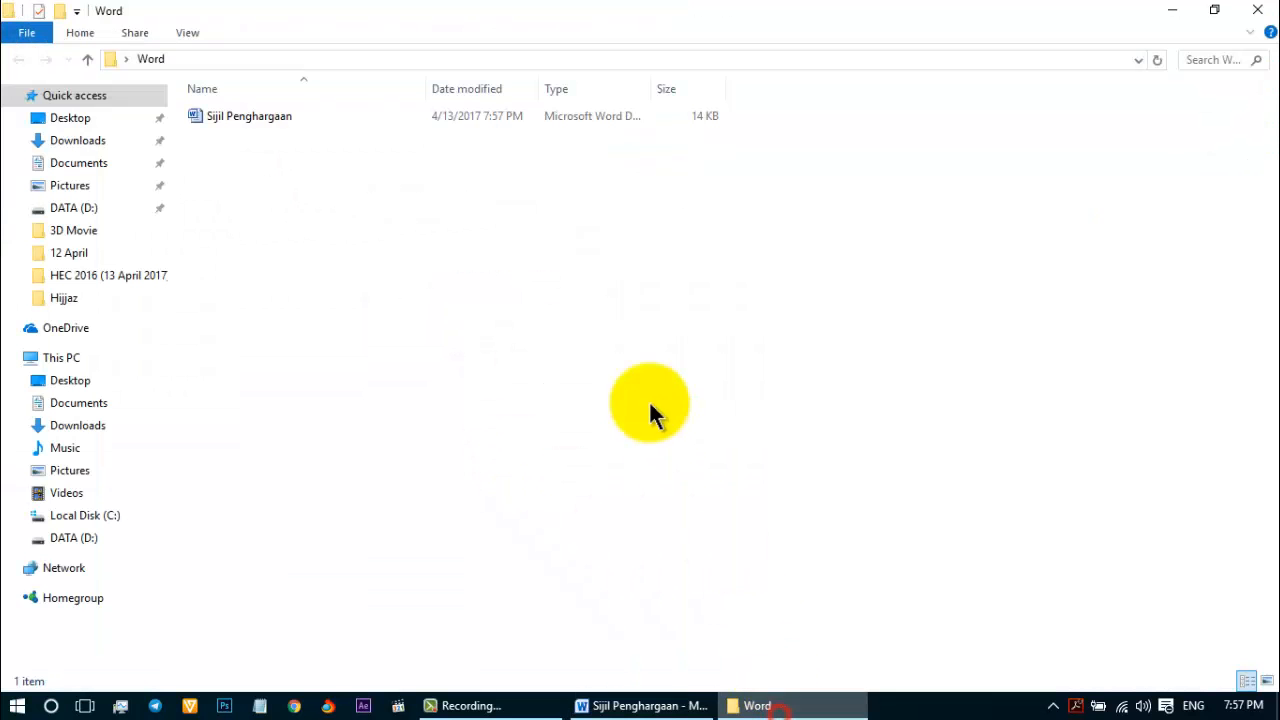
pyautogui.rightClick(386, 238)
pyautogui.moveTo(563, 283)
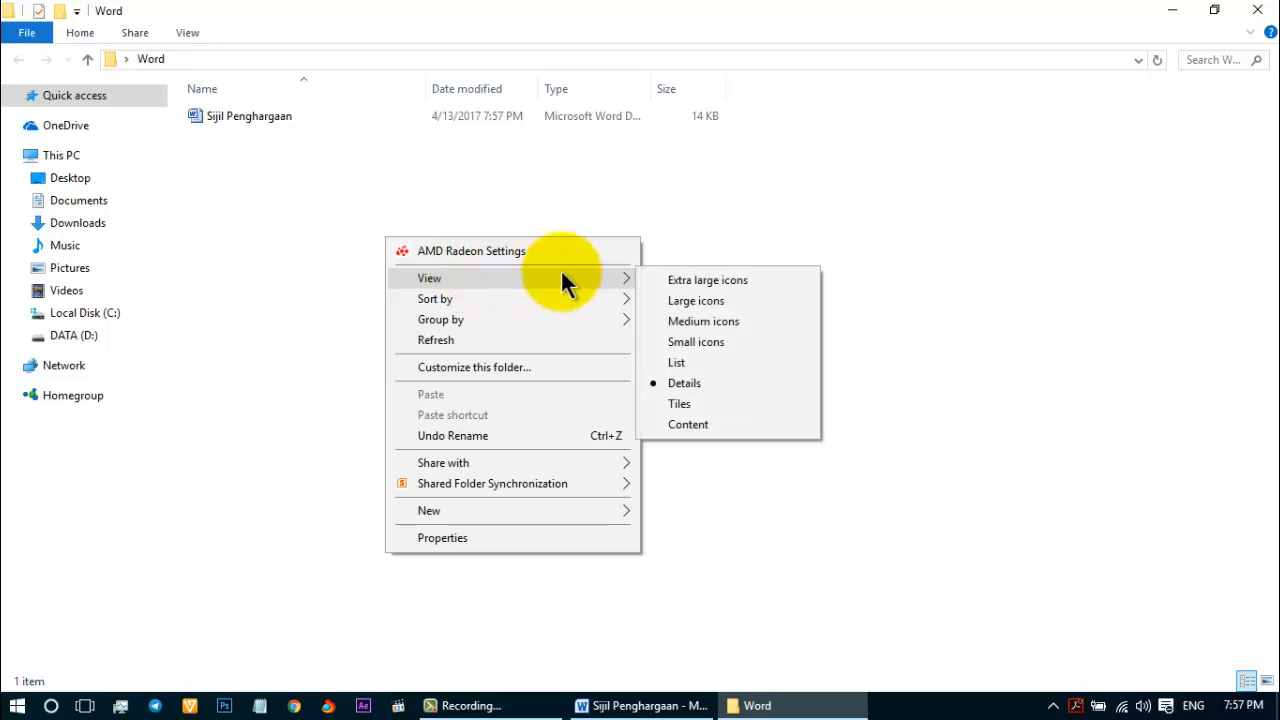
pyautogui.click(700, 280)
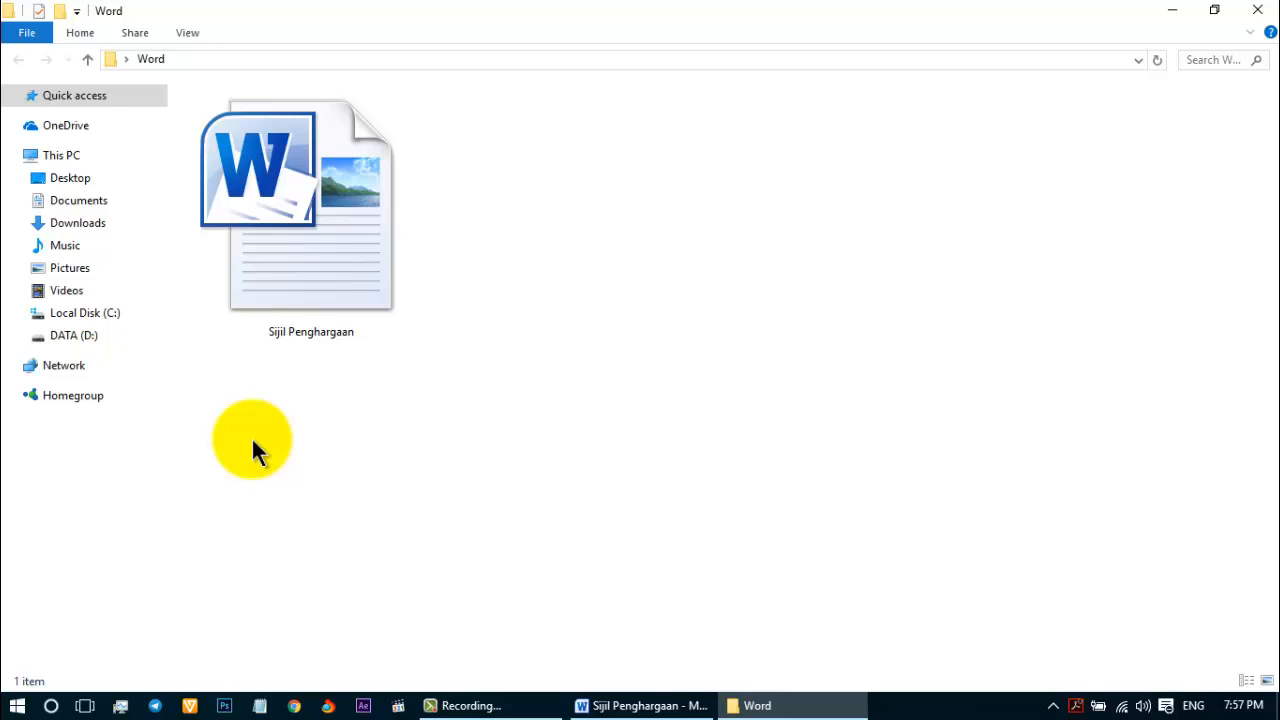
# - Start Microsoft Excel 2010 with a blank workbook and maximize its window
pyautogui.click(18, 706)
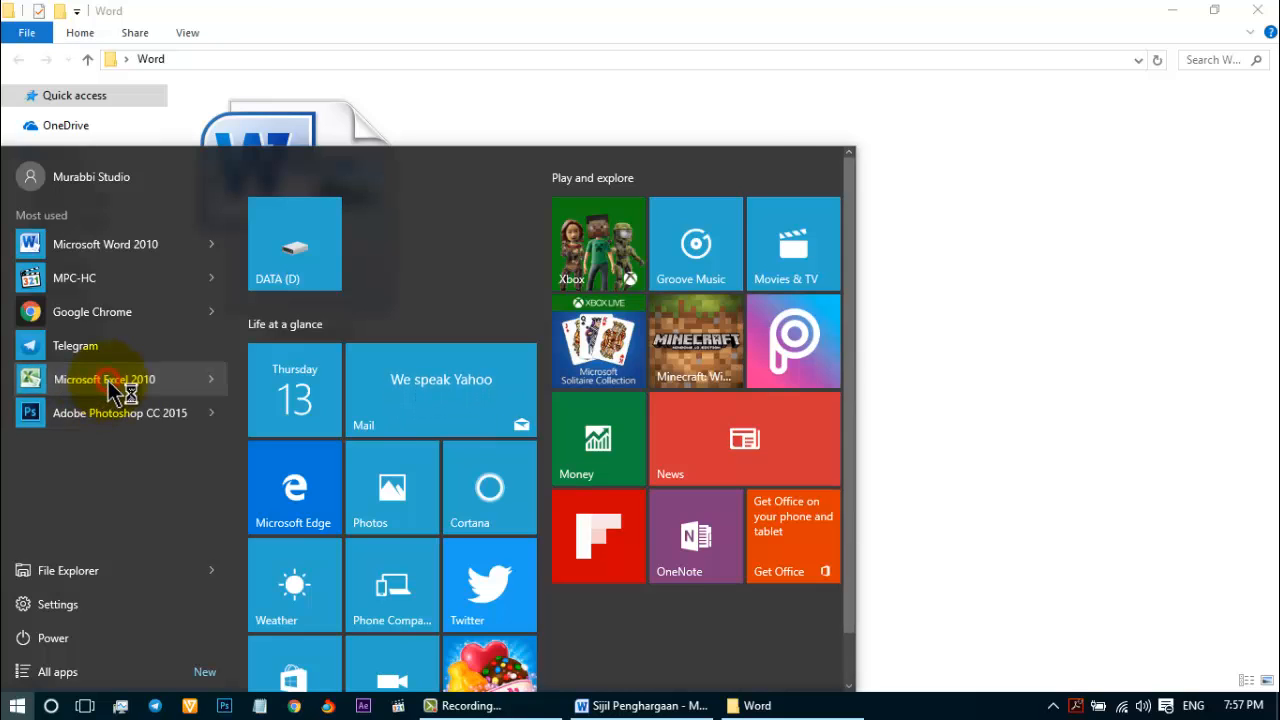
pyautogui.click(110, 390)
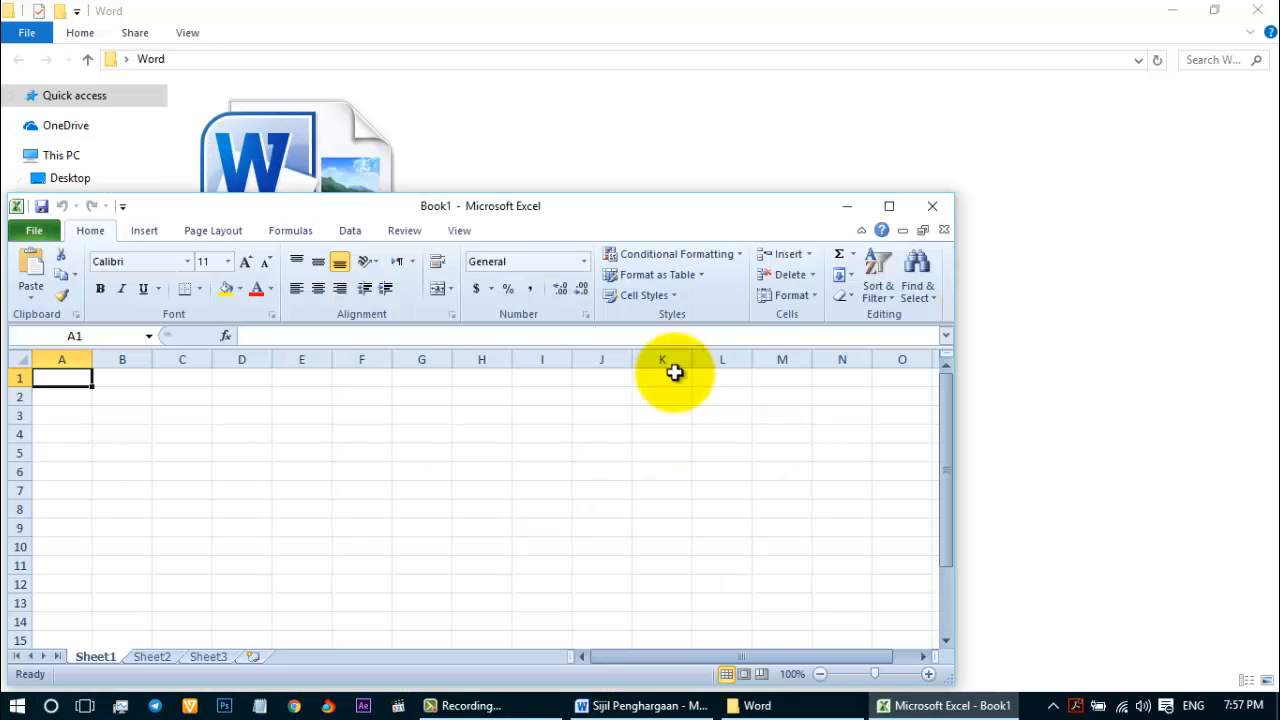
pyautogui.click(890, 208)
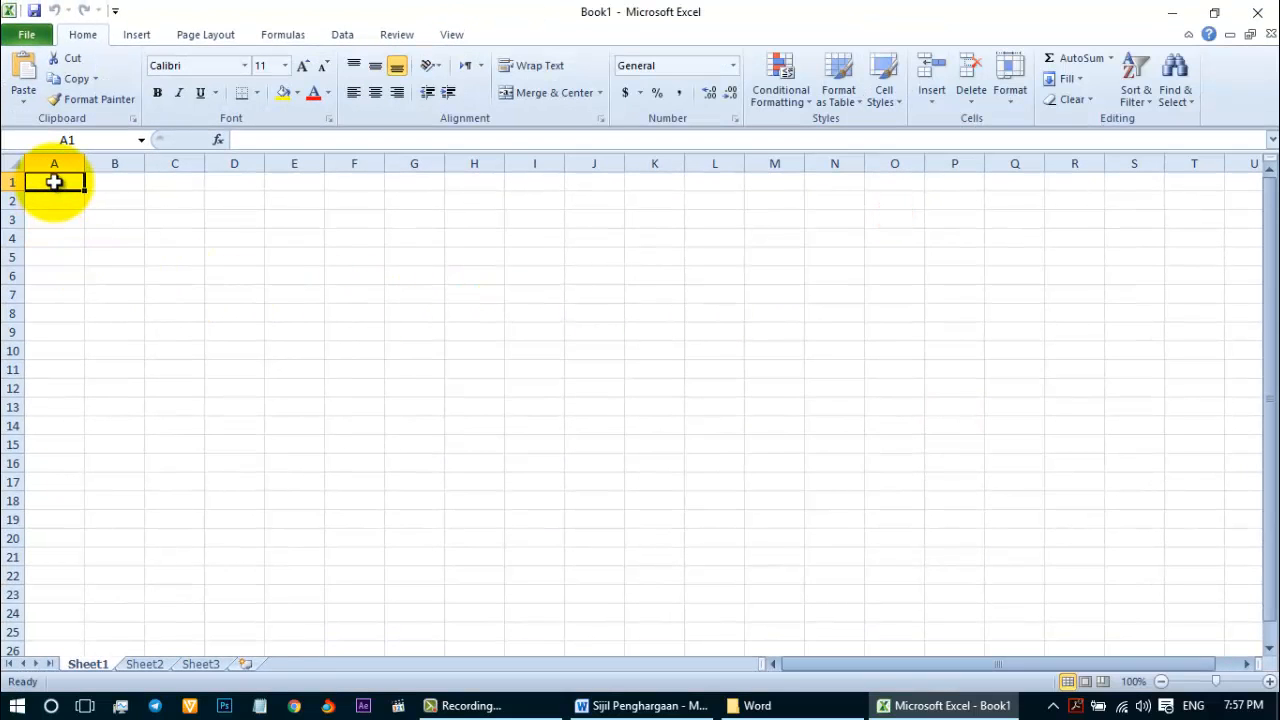
# - Enter the column headings nama, ic and jawatan in cells A1 to C1
pyautogui.write('nama')
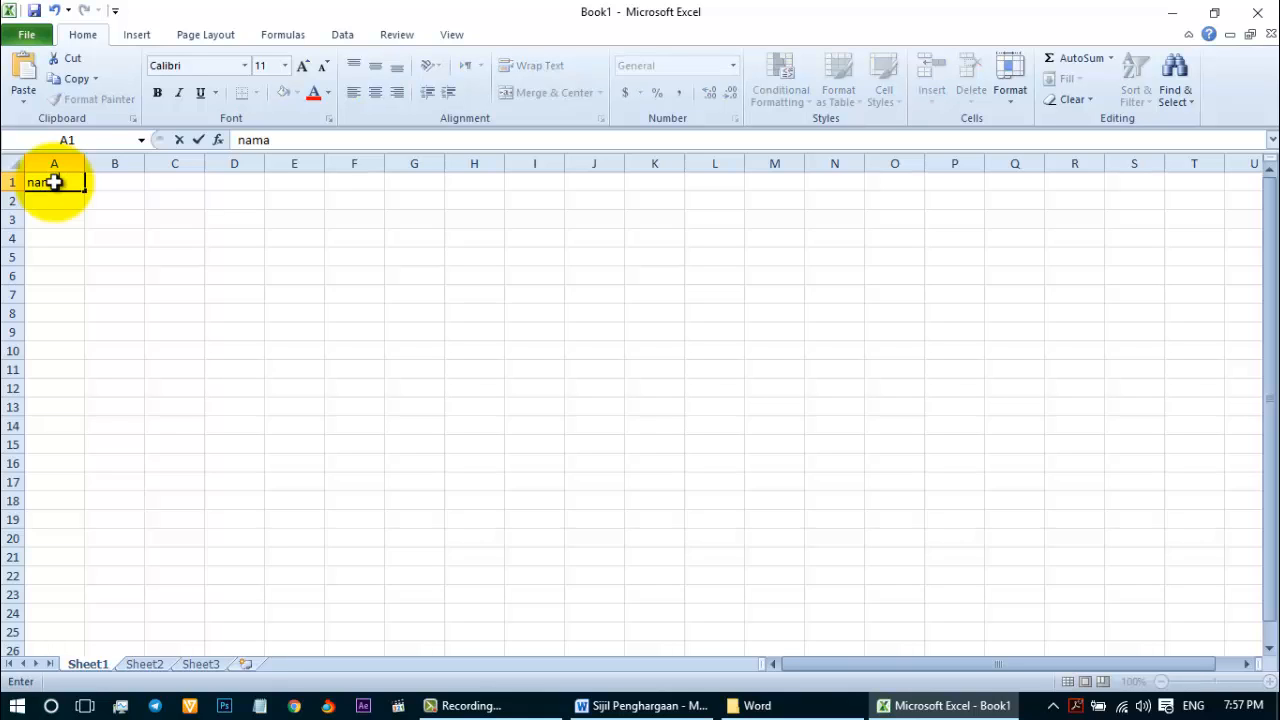
pyautogui.press('Tab')
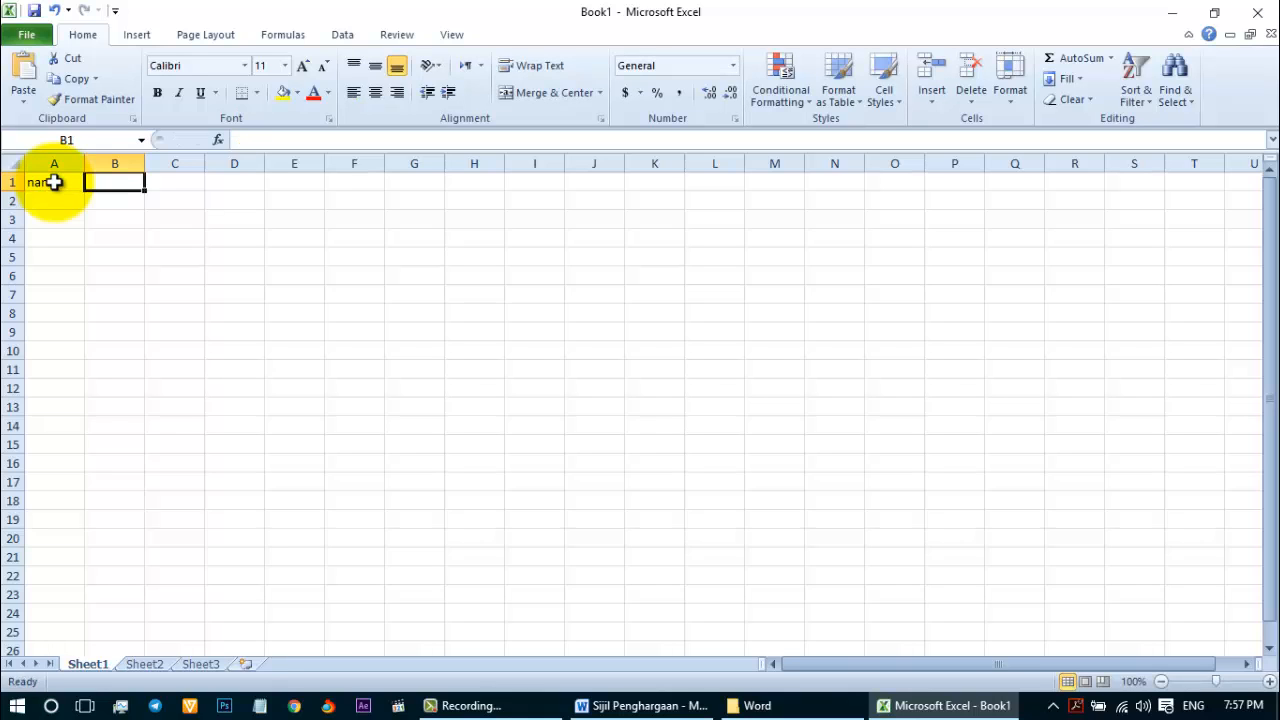
pyautogui.write('ic')
pyautogui.press('Tab')
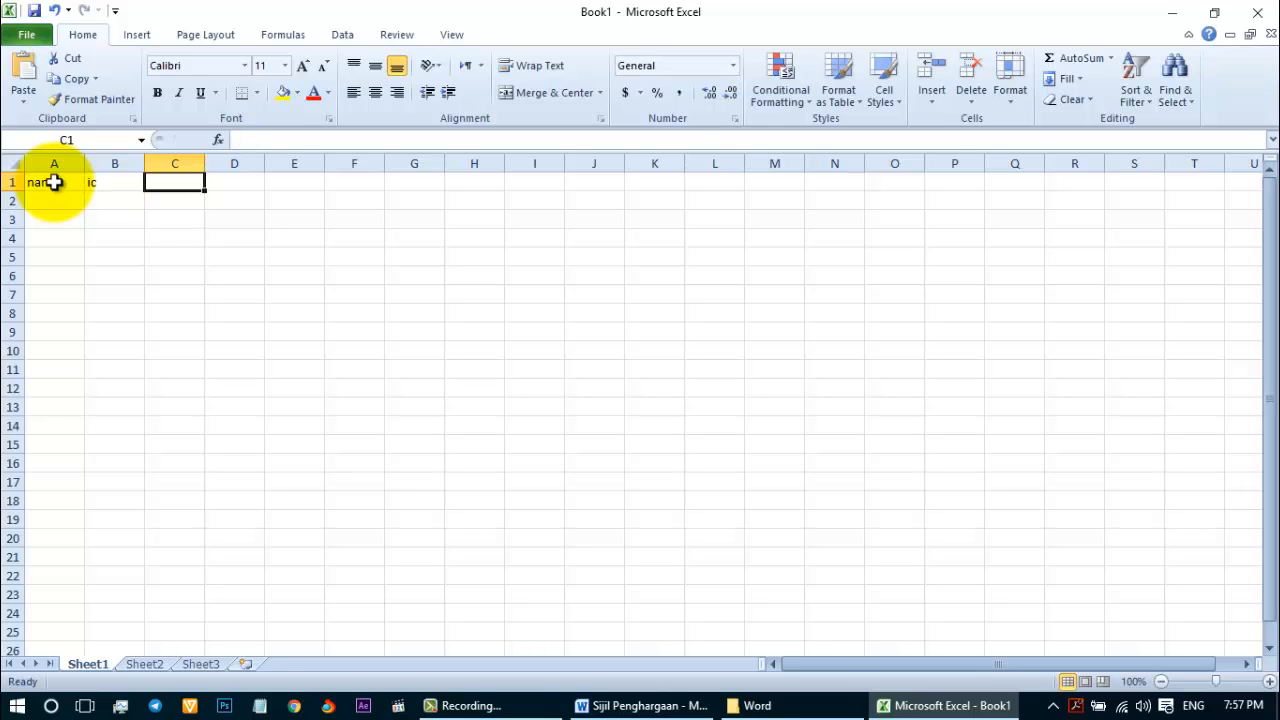
pyautogui.write('jawatan')
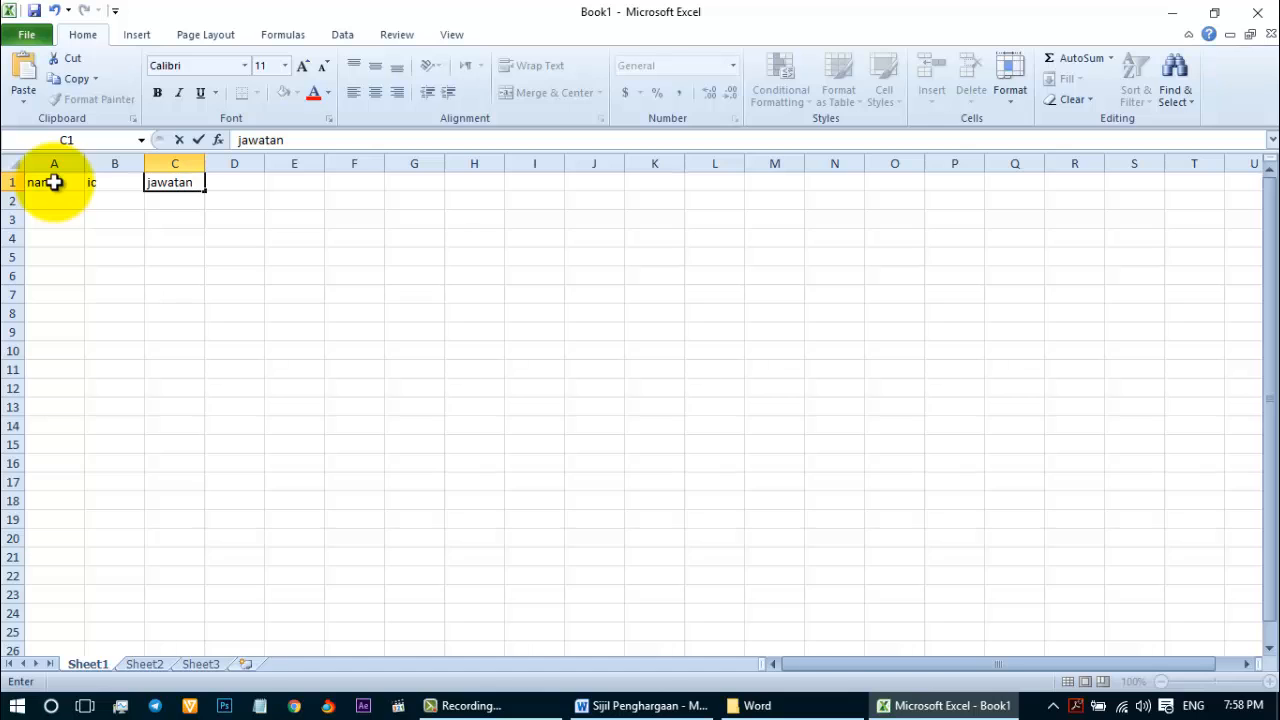
pyautogui.press('Tab')
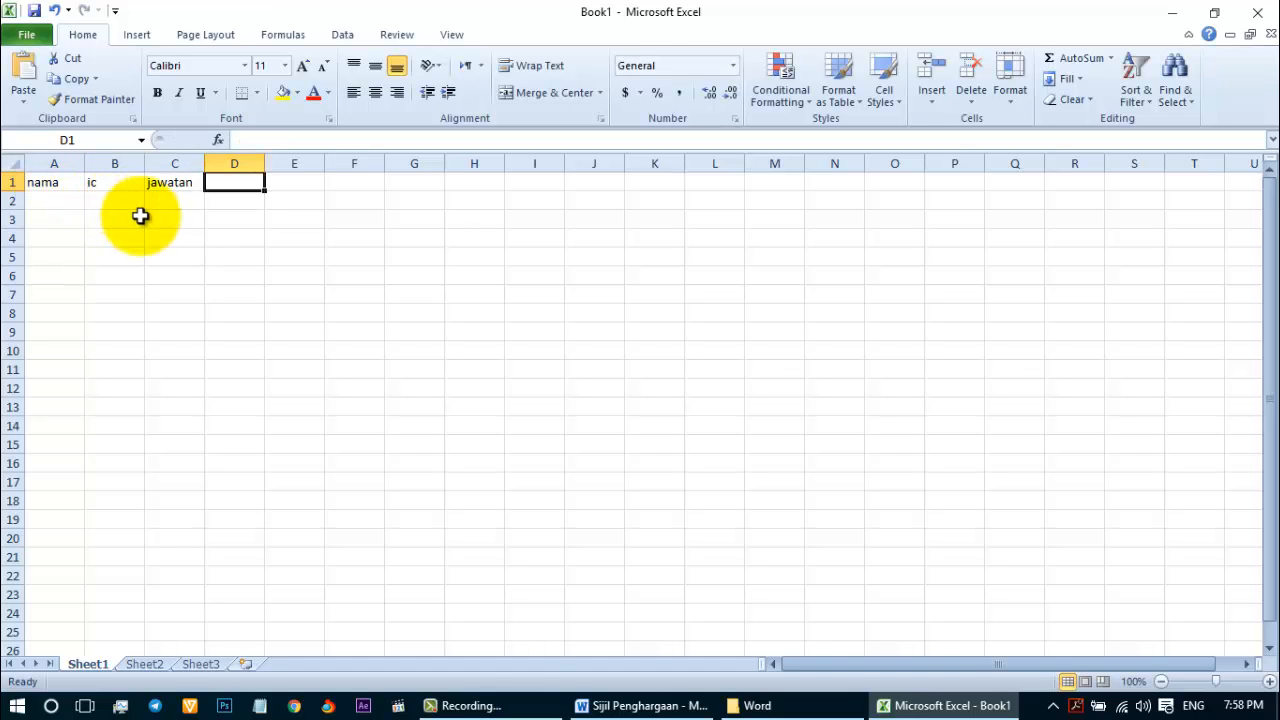
# - Enter three recipients' full names in cells A2 to A4 and fit column A to its contents
pyautogui.click(54, 180)
pyautogui.click(52, 202)
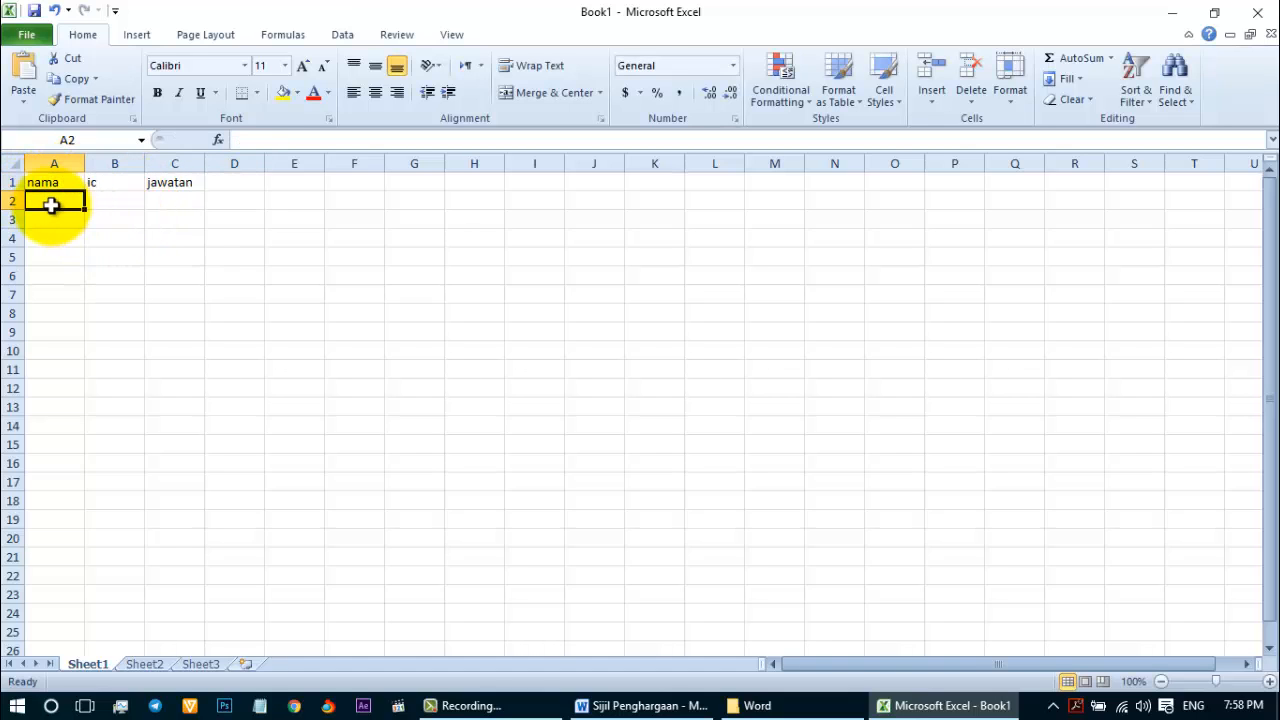
pyautogui.doubleClick(85, 163)
pyautogui.write('AHMAD BIN')
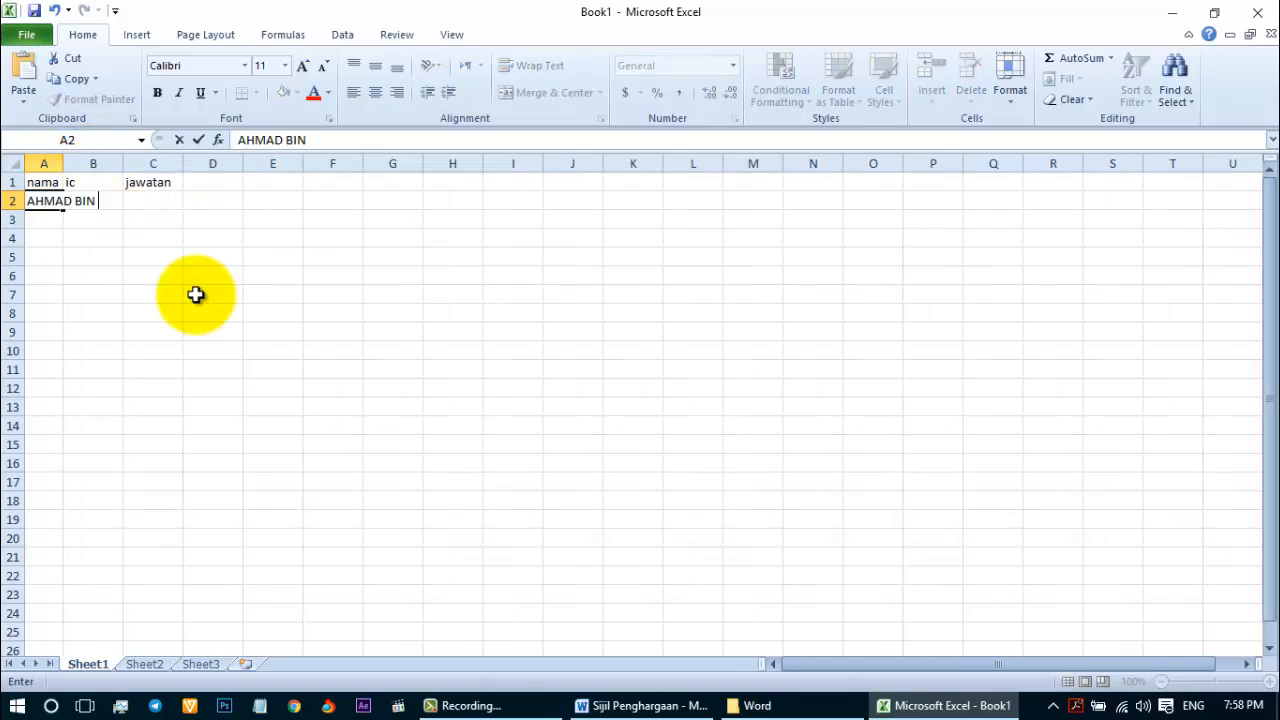
pyautogui.write(' MOHD')
pyautogui.press('Return')
pyautogui.write('ZAI')
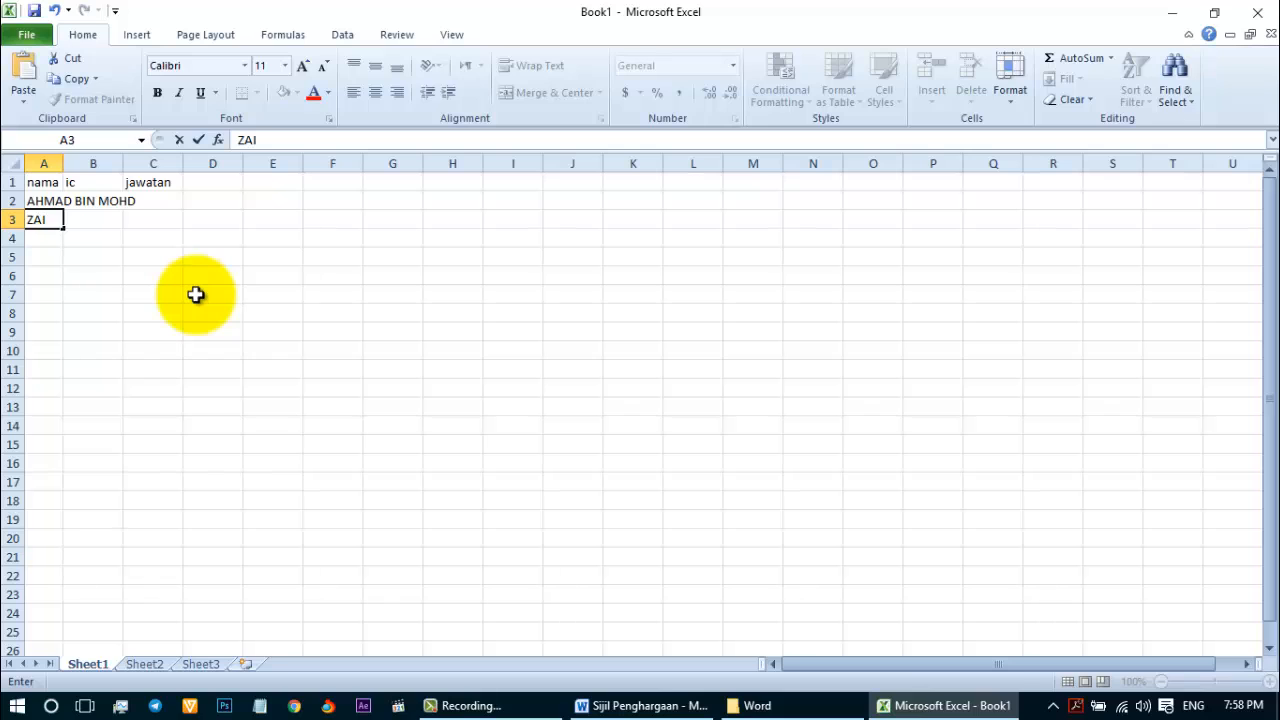
pyautogui.write('NAB BINTI HASAN')
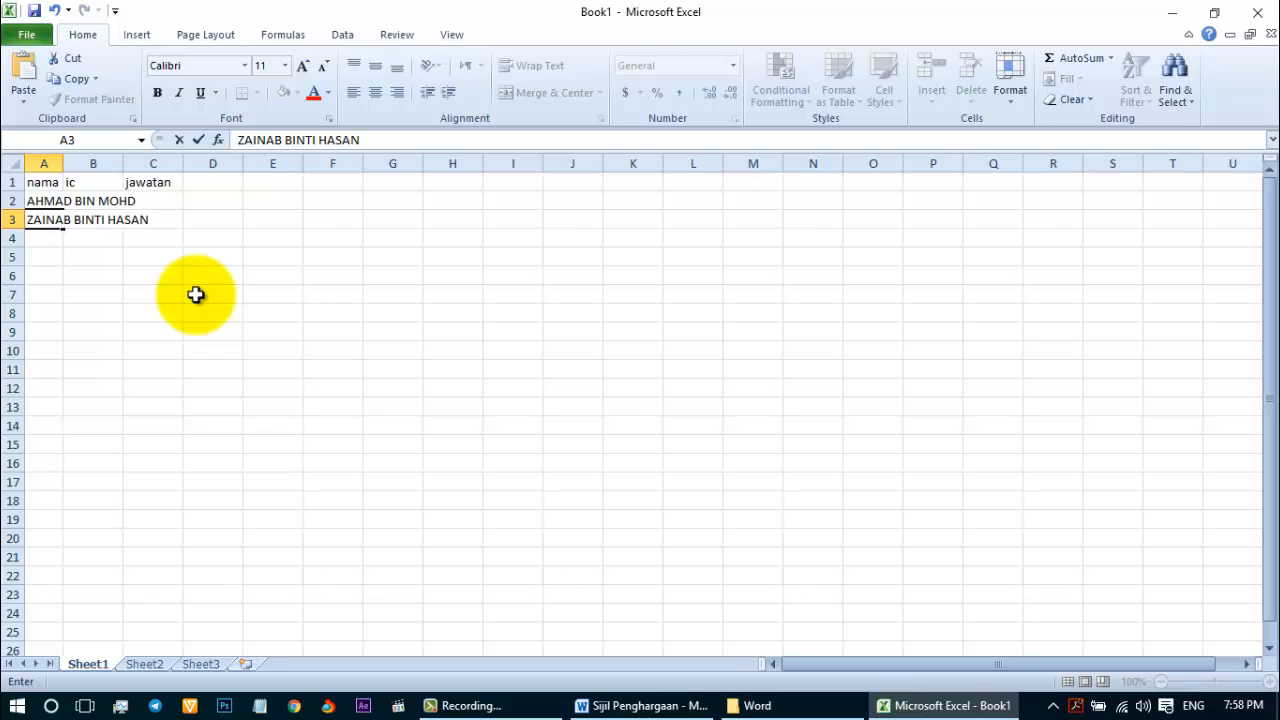
pyautogui.press('Return')
pyautogui.write('YAHYA BIN HA')
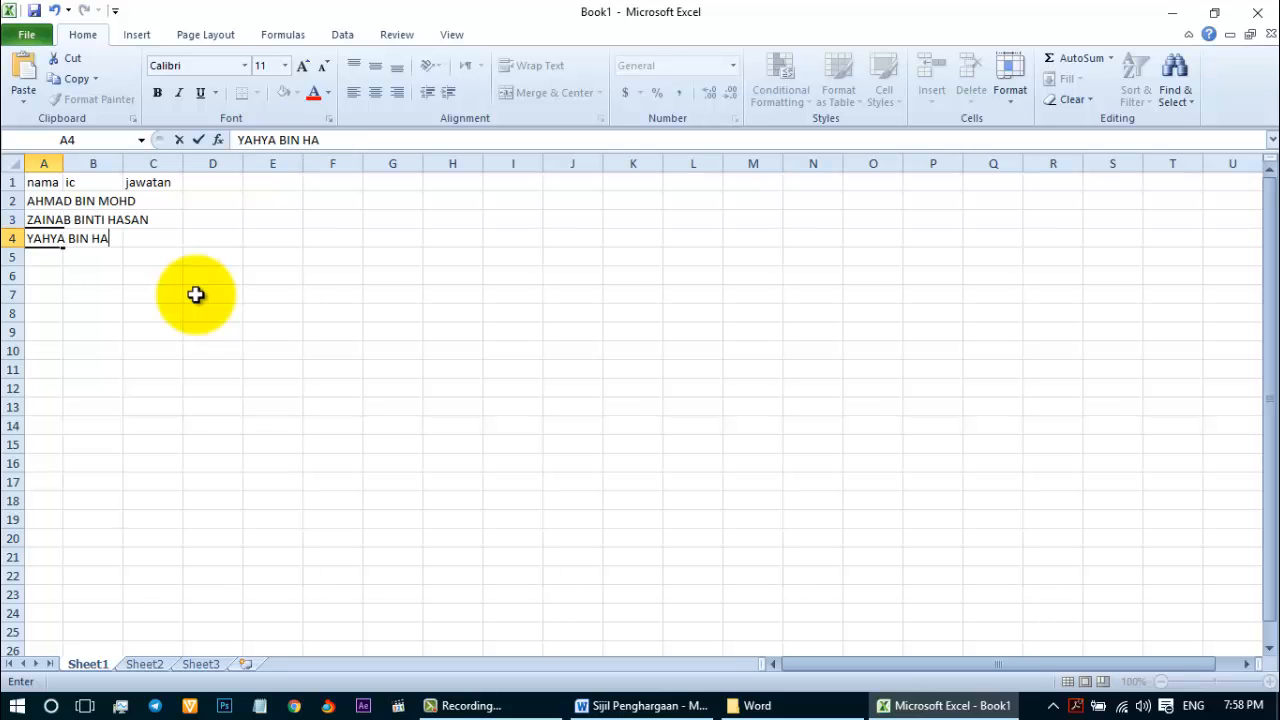
pyautogui.write('RON')
pyautogui.press('Tab')
# - Enter the three recipients' IC numbers in cells B2 to B4
pyautogui.click(185, 201)
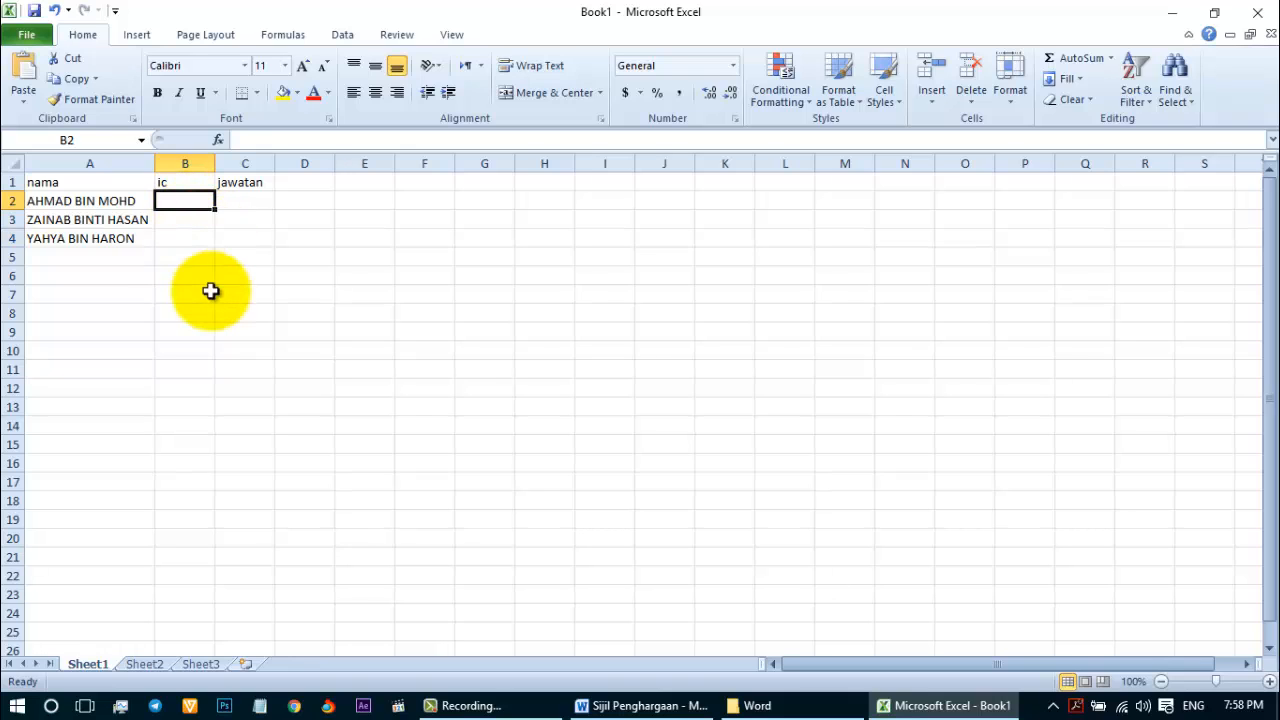
pyautogui.write('1234')
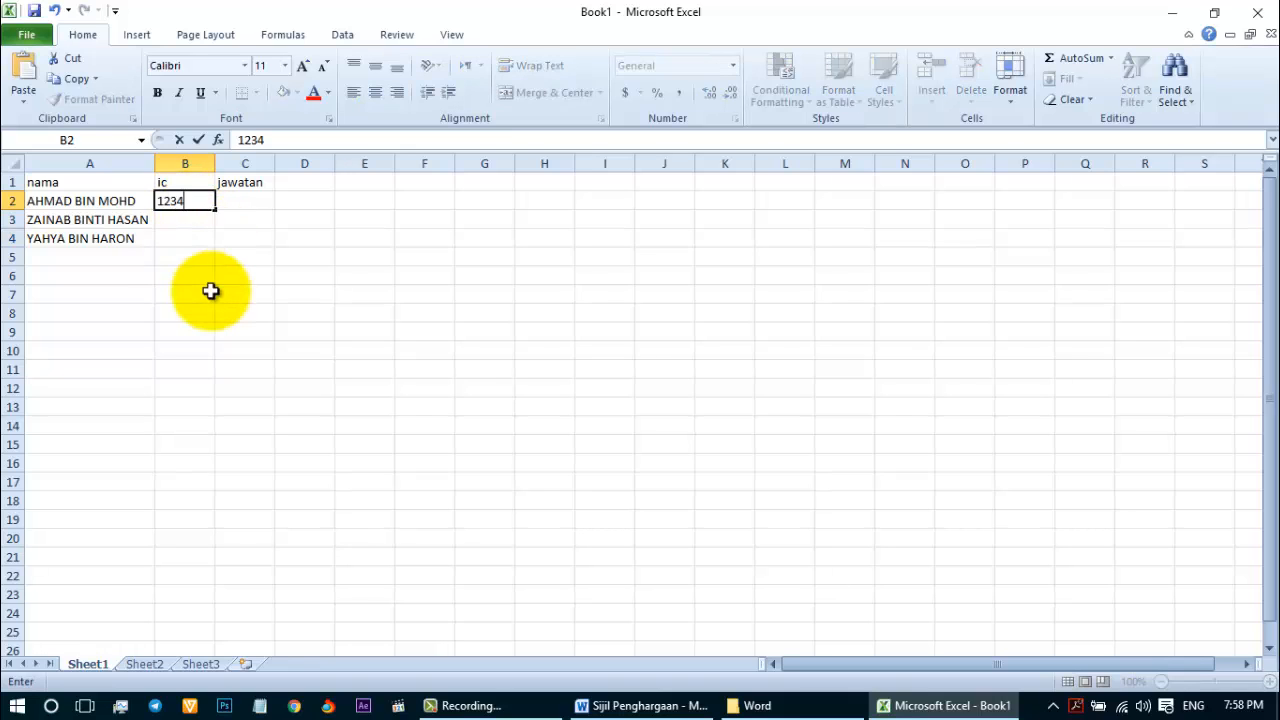
pyautogui.write('56789')
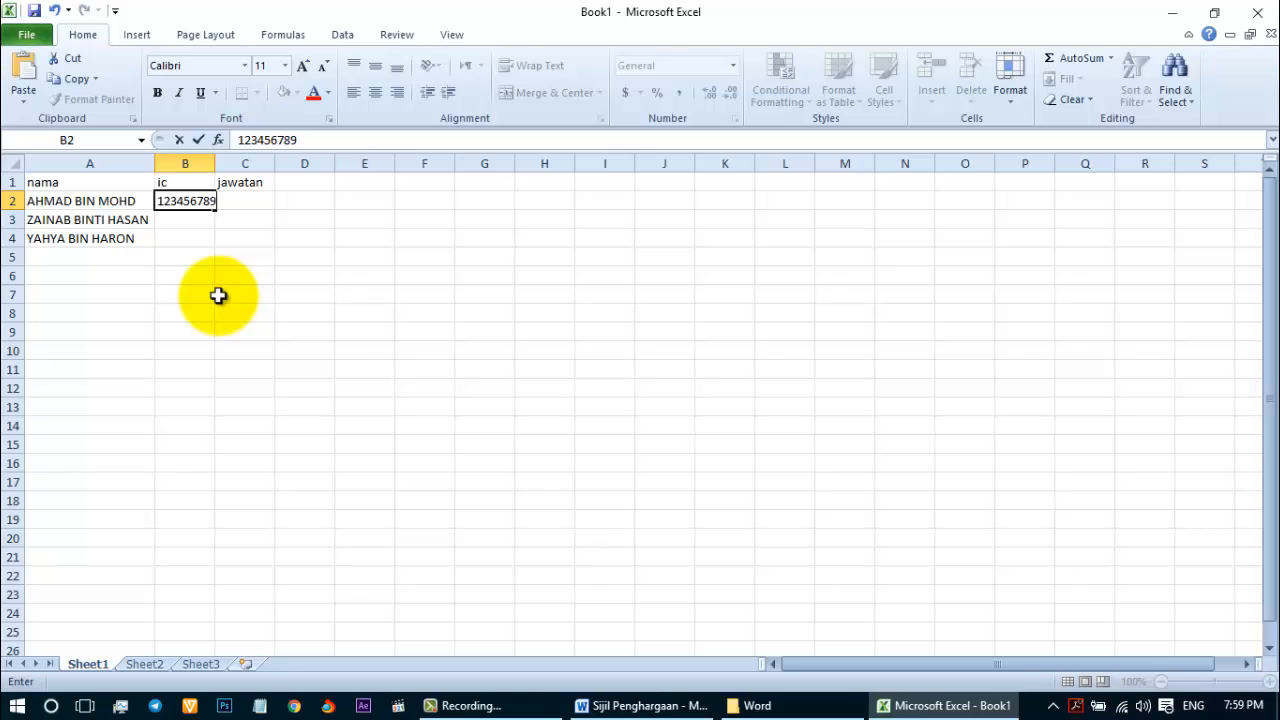
pyautogui.click(180, 220)
pyautogui.write('98765')
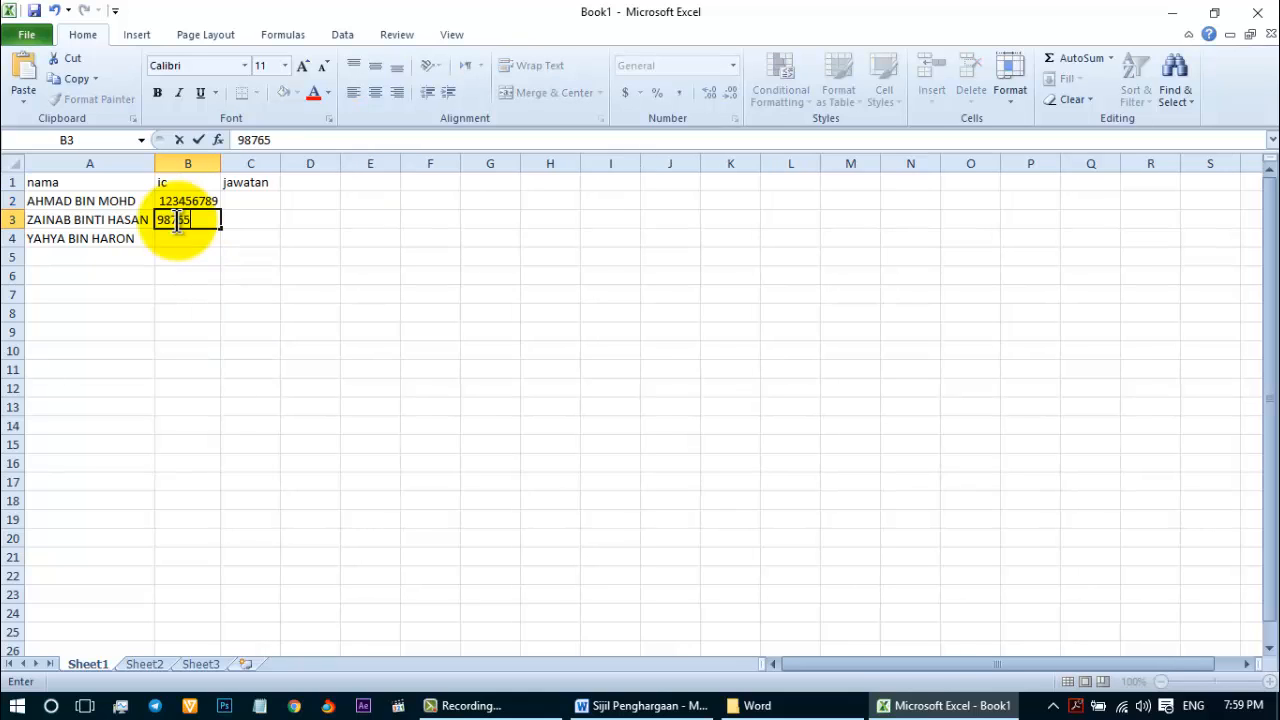
pyautogui.write('4321')
pyautogui.click(180, 238)
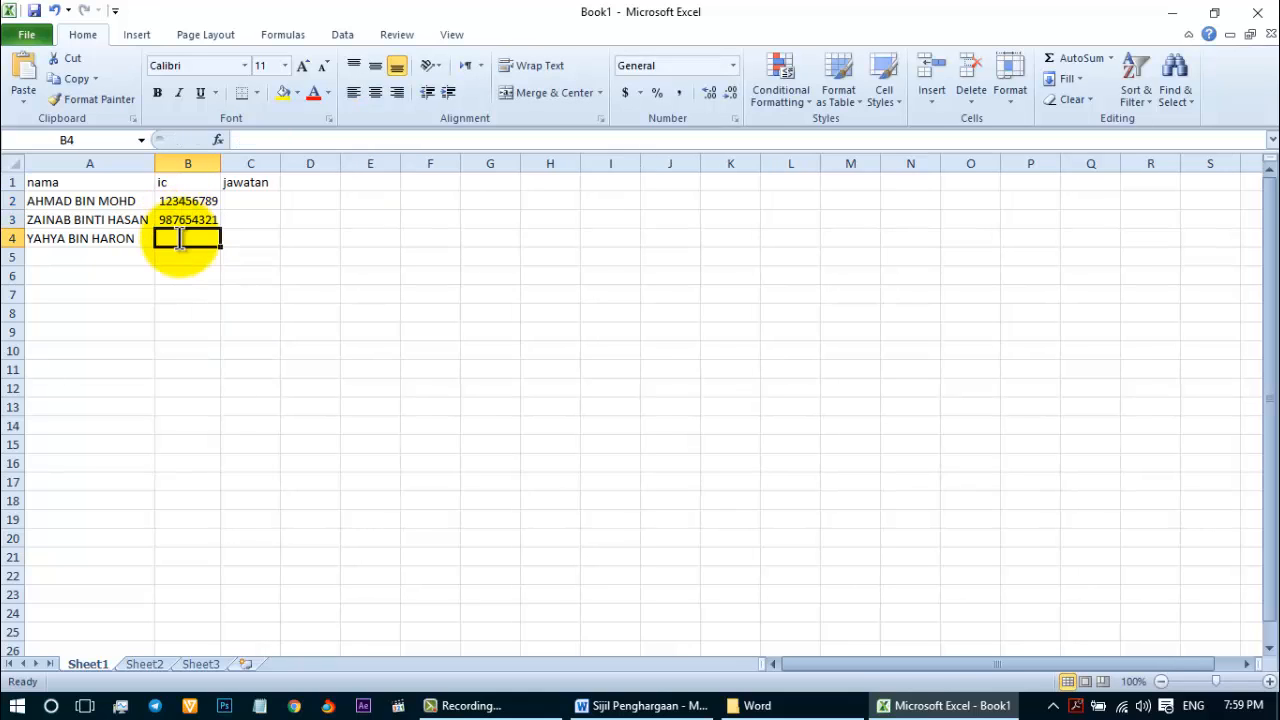
pyautogui.write('243567891')
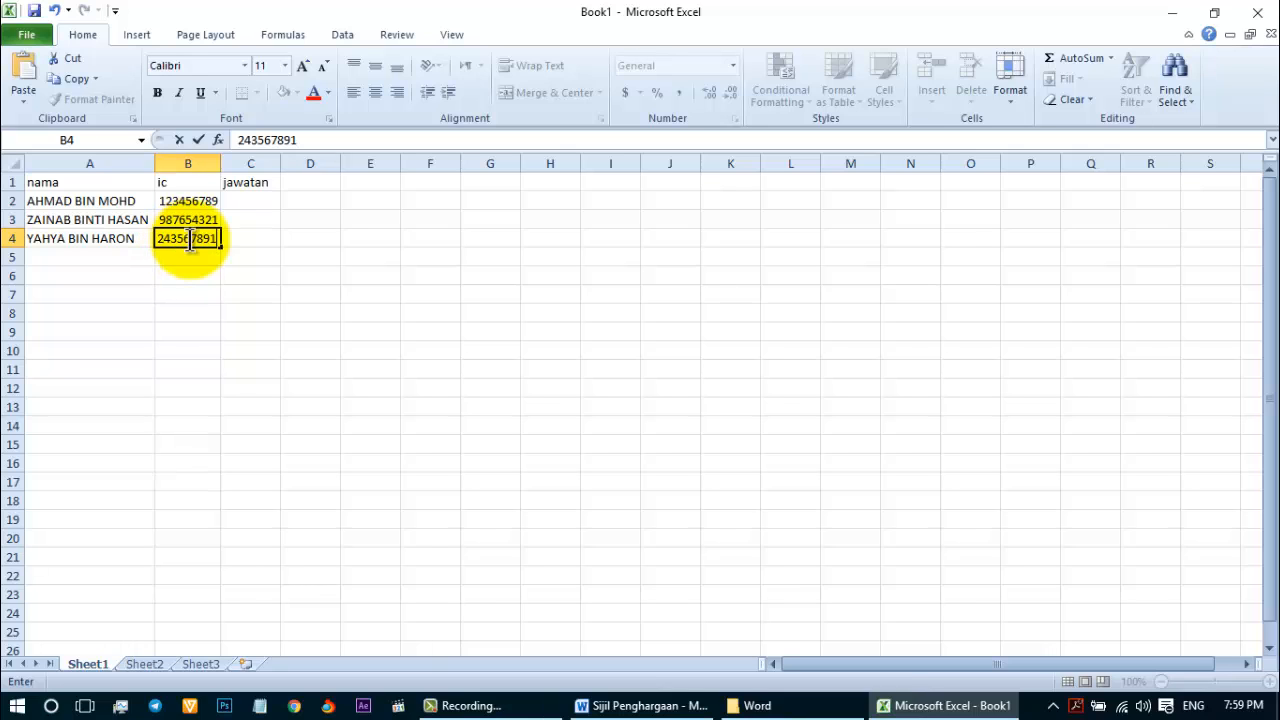
# - Enter KETUA KELAB BAHASA ARAB, KETUA PENGAWAS and KETUA KELAS in cells C2 to C4 and widen column C to fit
pyautogui.click(251, 201)
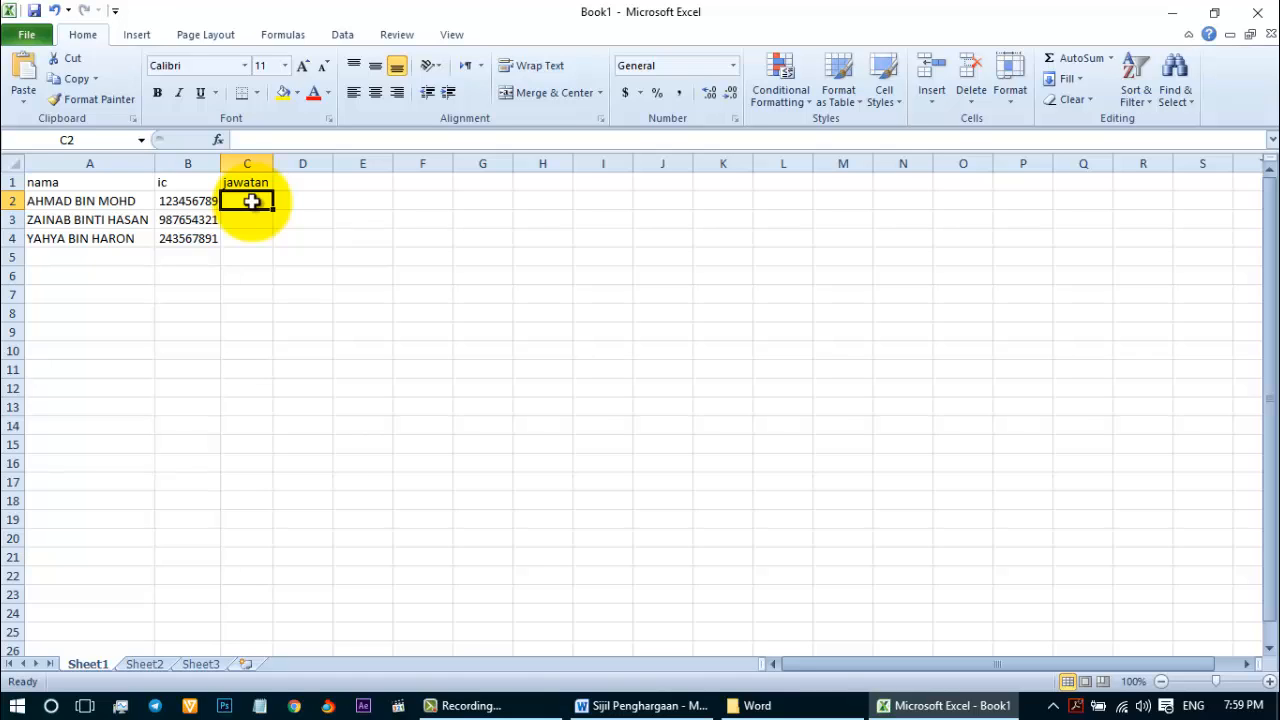
pyautogui.write('KETUA KELAB')
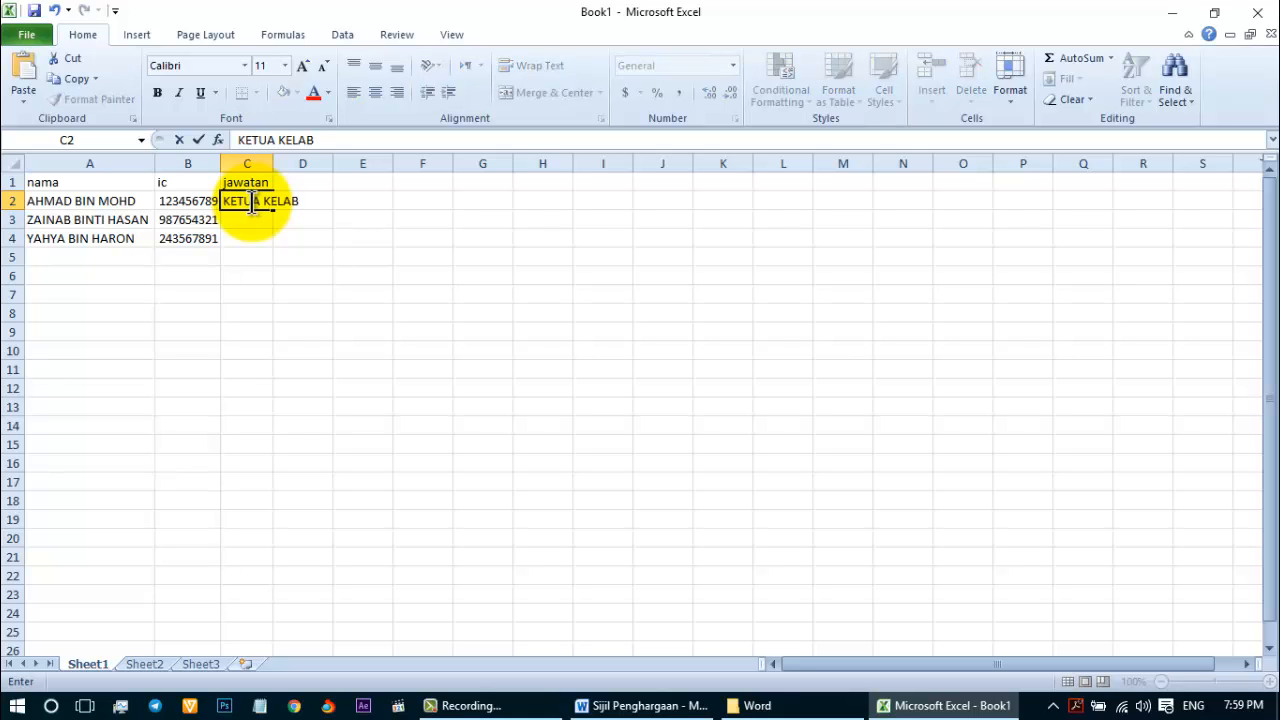
pyautogui.write(' BAHASA ARAB')
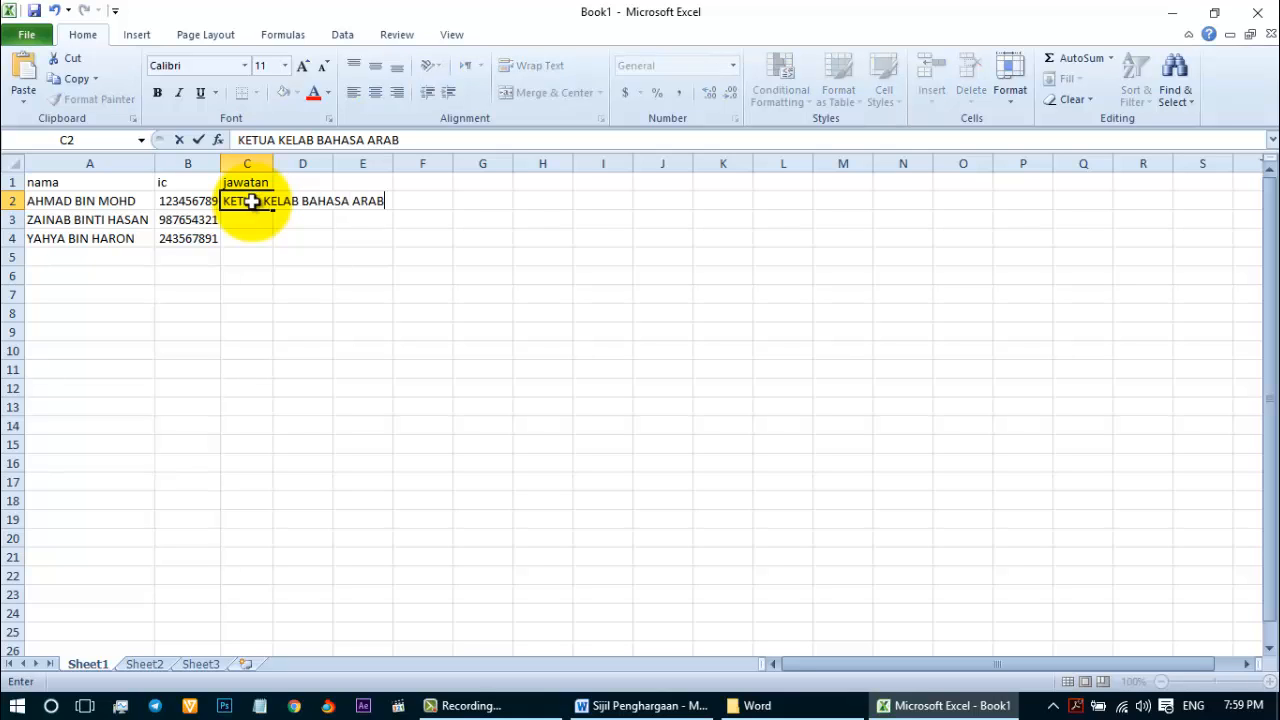
pyautogui.press('Return')
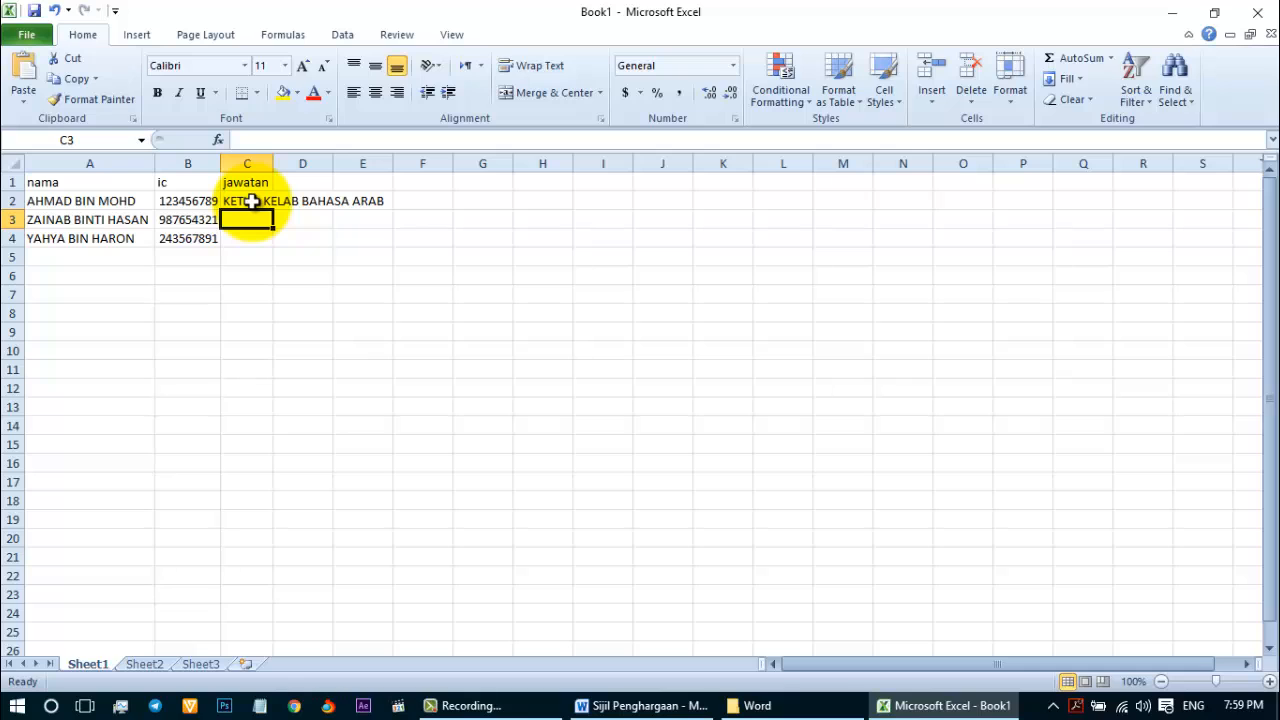
pyautogui.write('K')
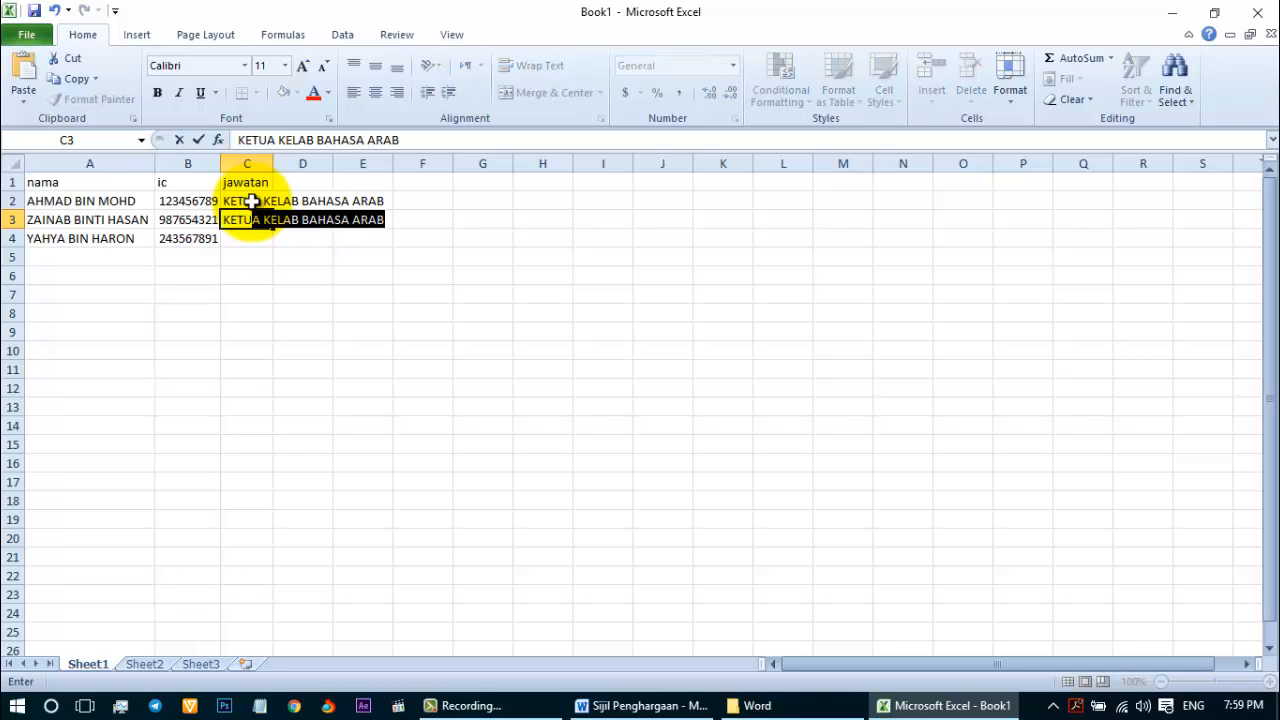
pyautogui.write('ETUA [')
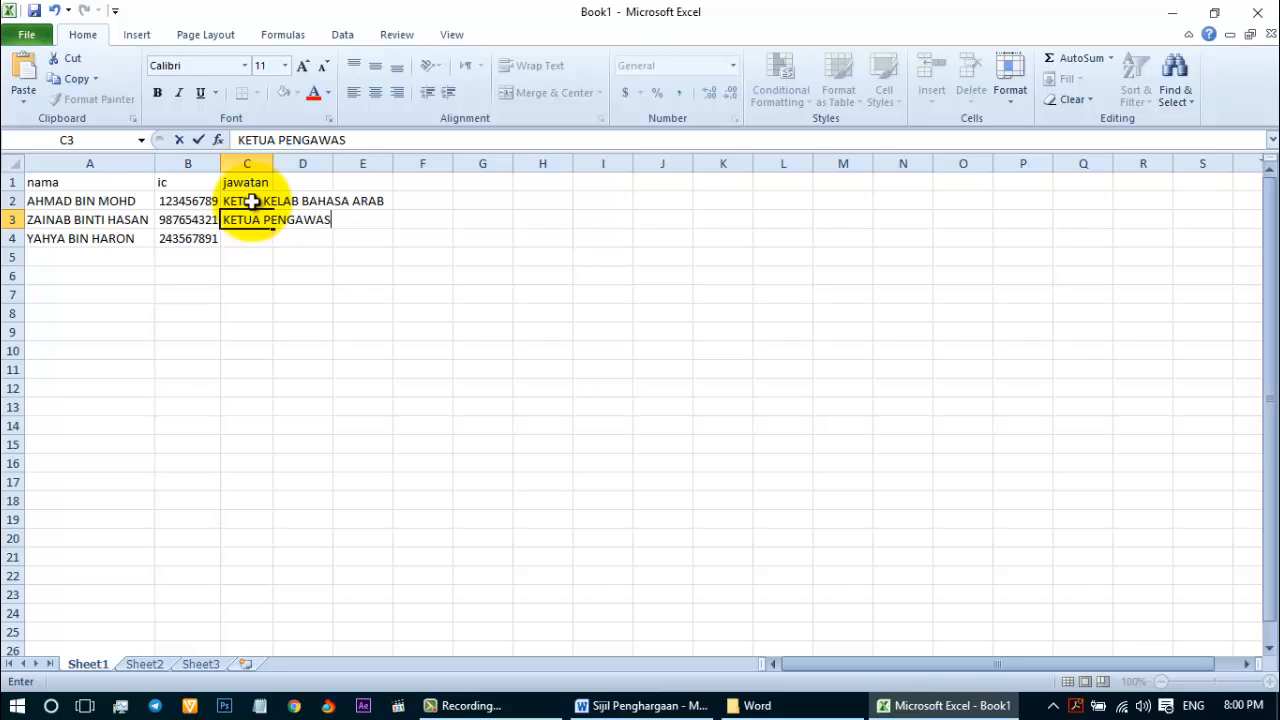
pyautogui.press('Return')
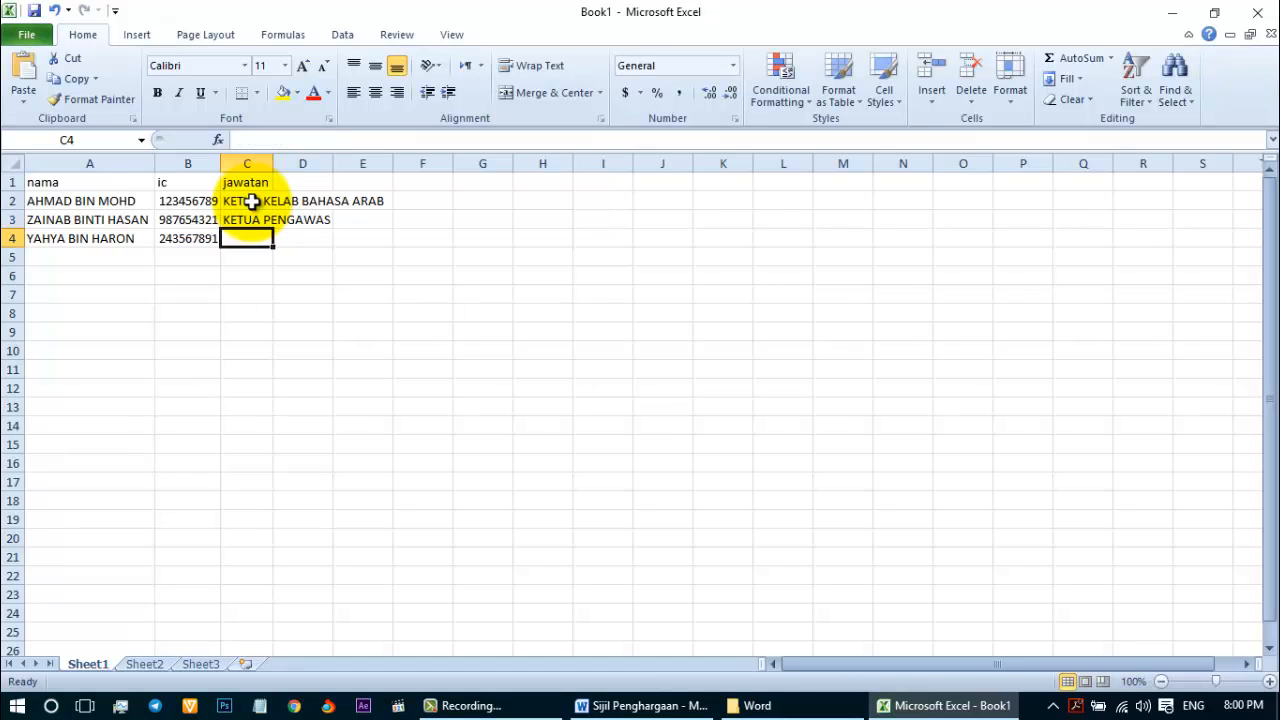
pyautogui.write('KETUA')
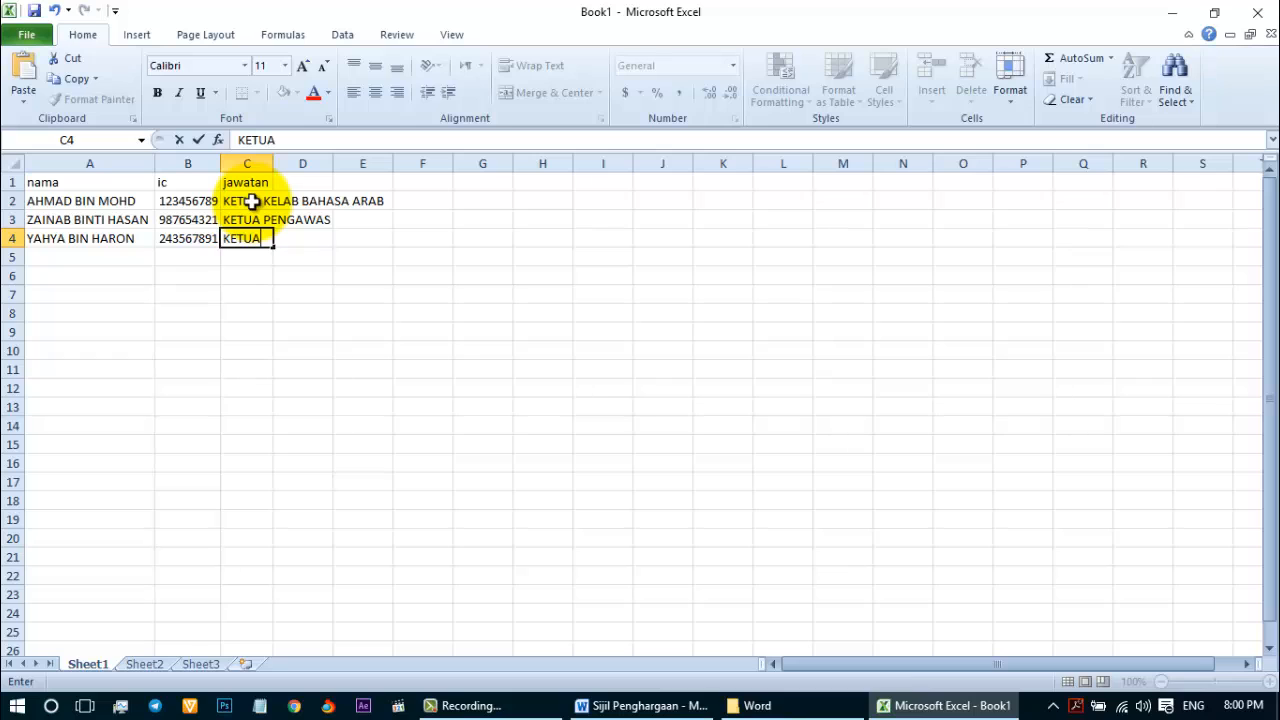
pyautogui.write(' KEALAS')
pyautogui.press('Return')
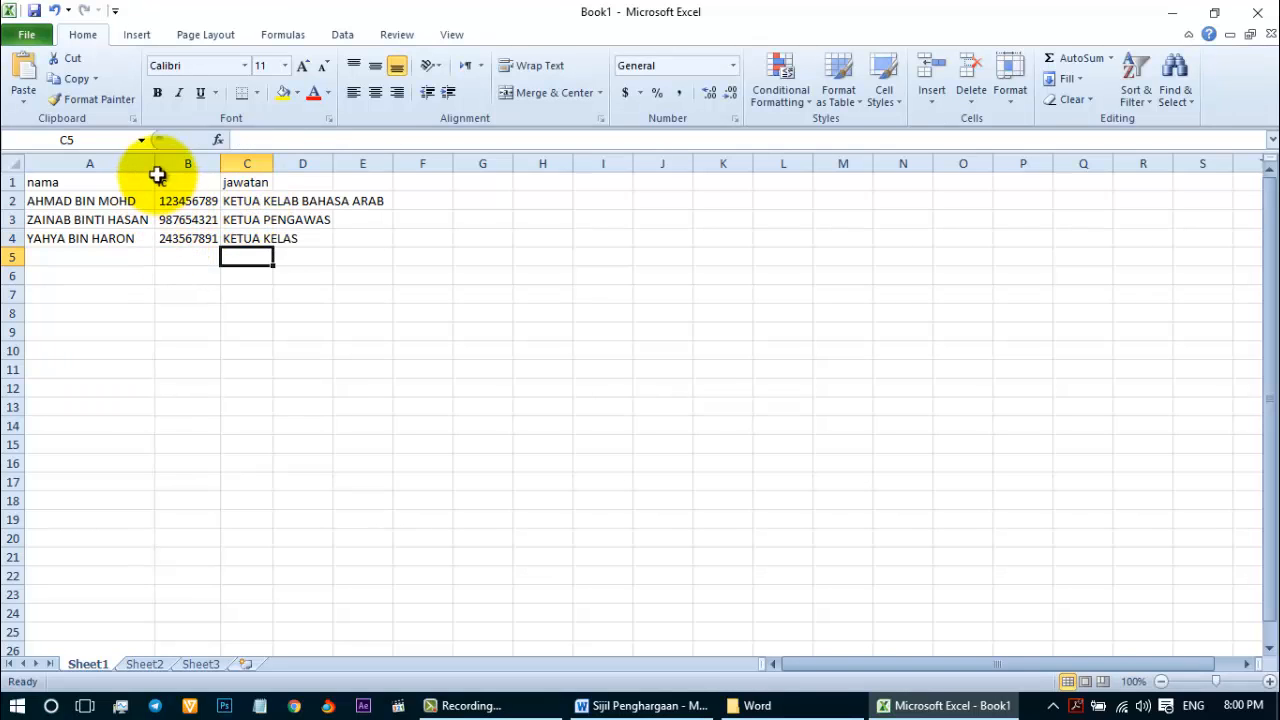
pyautogui.click(219, 160)
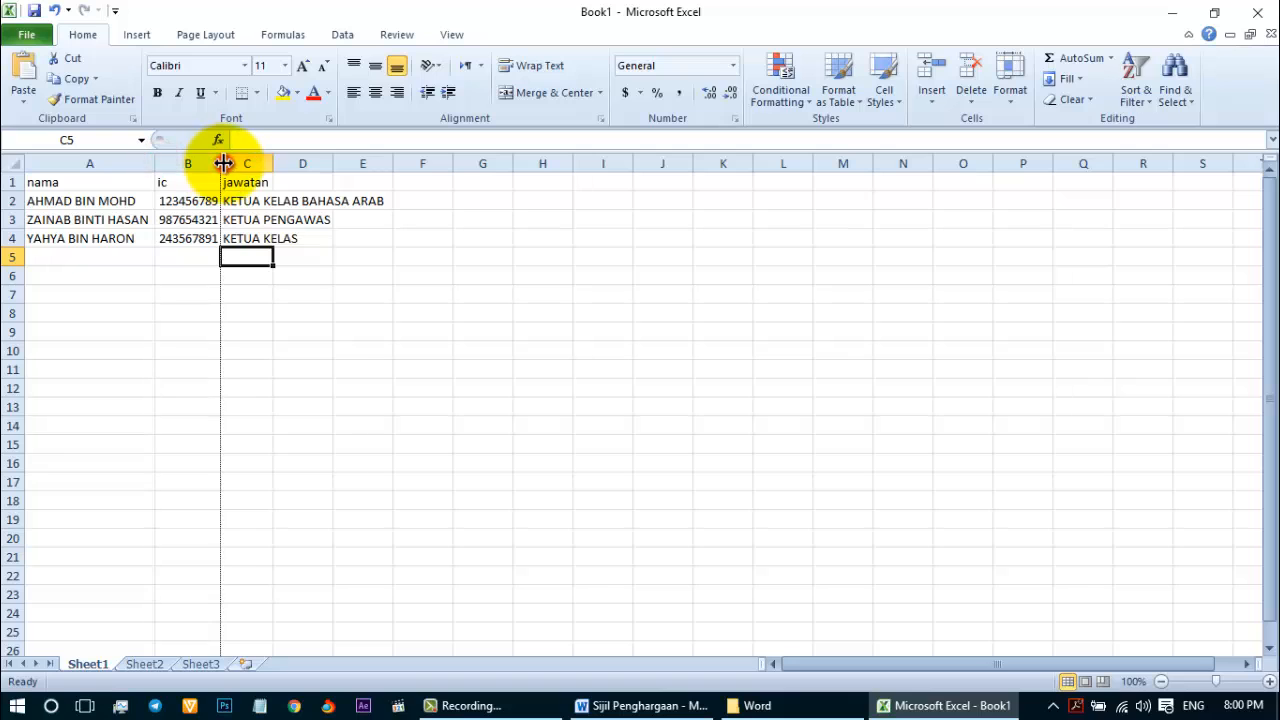
pyautogui.moveTo(273, 160); pyautogui.dragTo(392, 160)
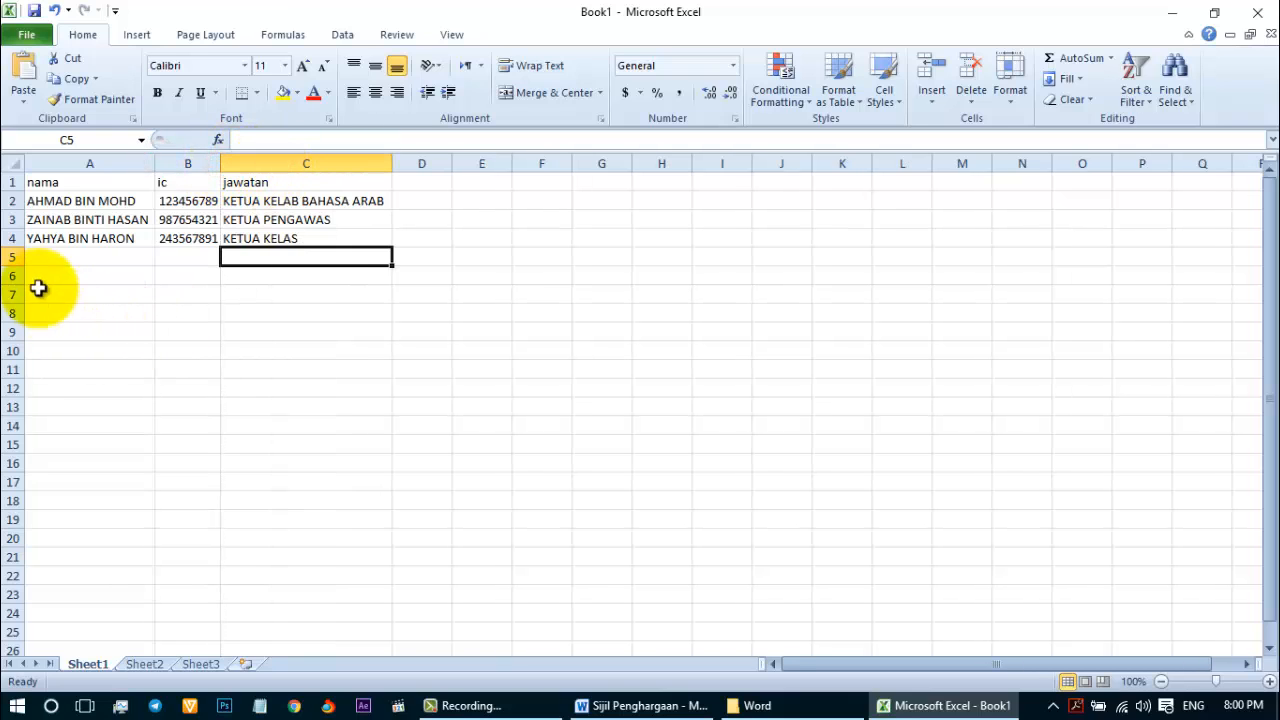
# - Review the recipient list, checking the empty rows below it and the headings in cells A1 to C1
pyautogui.click(45, 257)
pyautogui.scroll(-11, 35, 580)
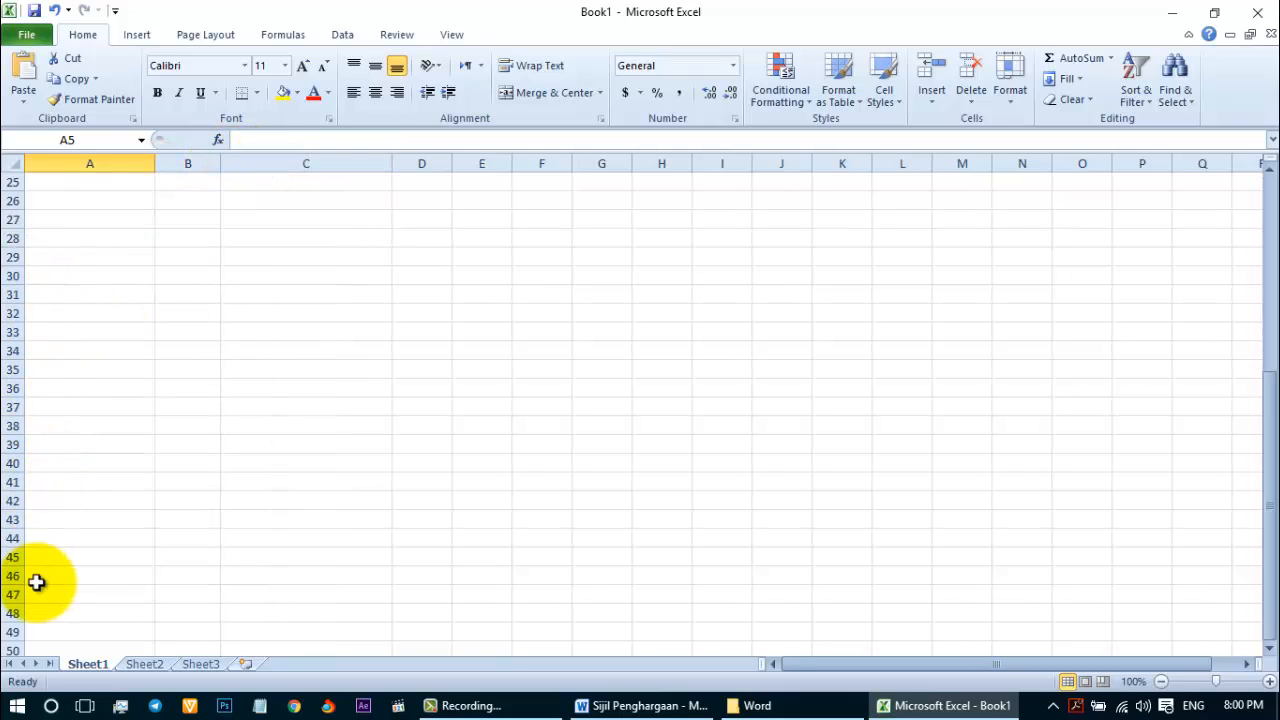
pyautogui.scroll(11, 33, 596)
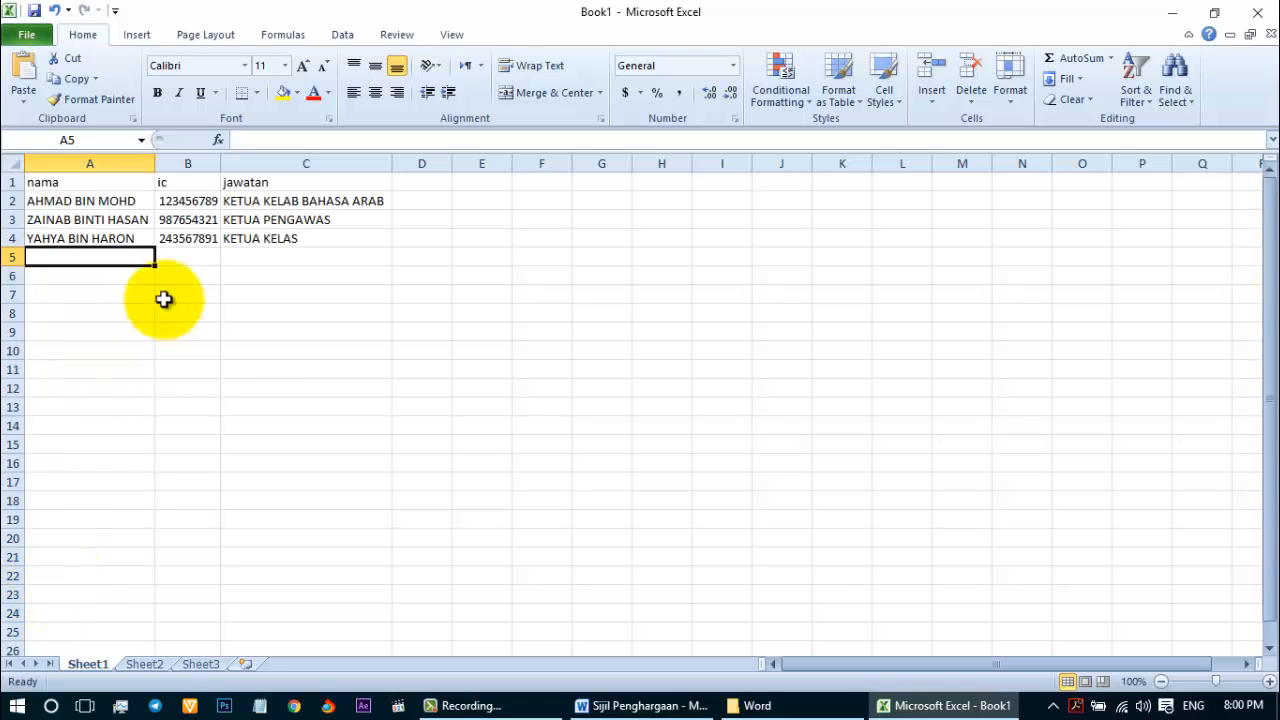
pyautogui.click(228, 278)
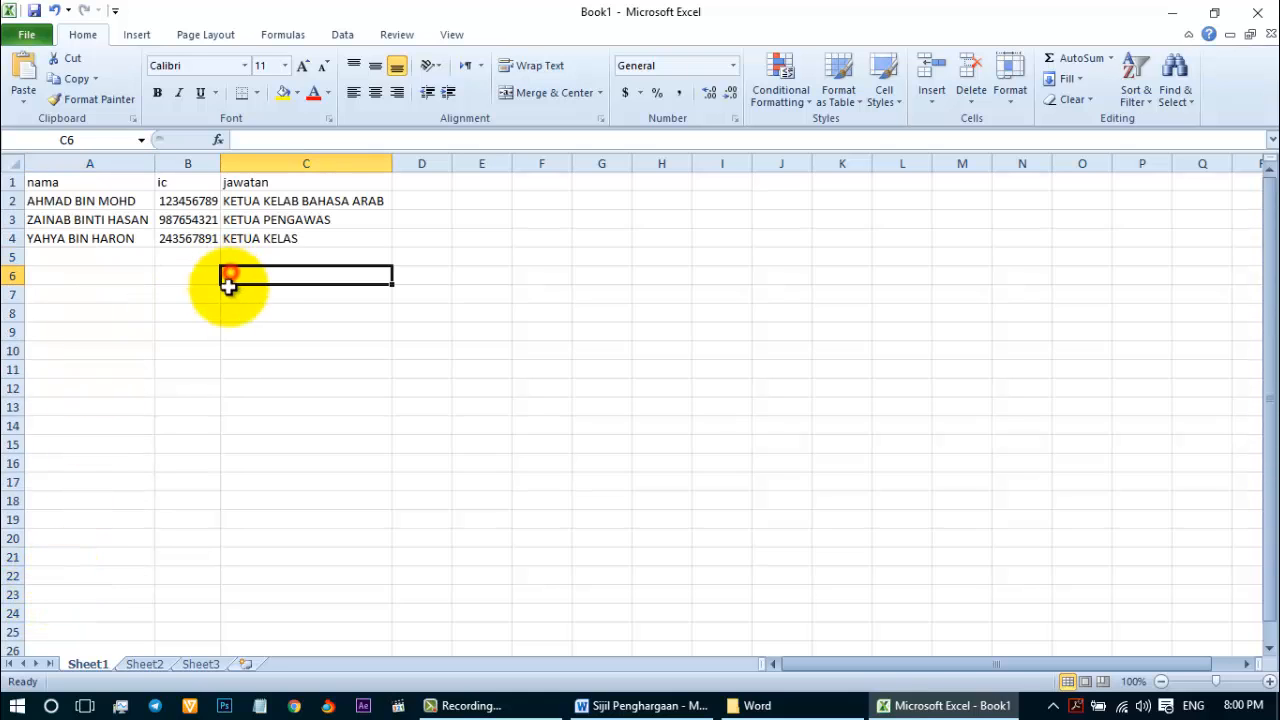
pyautogui.click(66, 182)
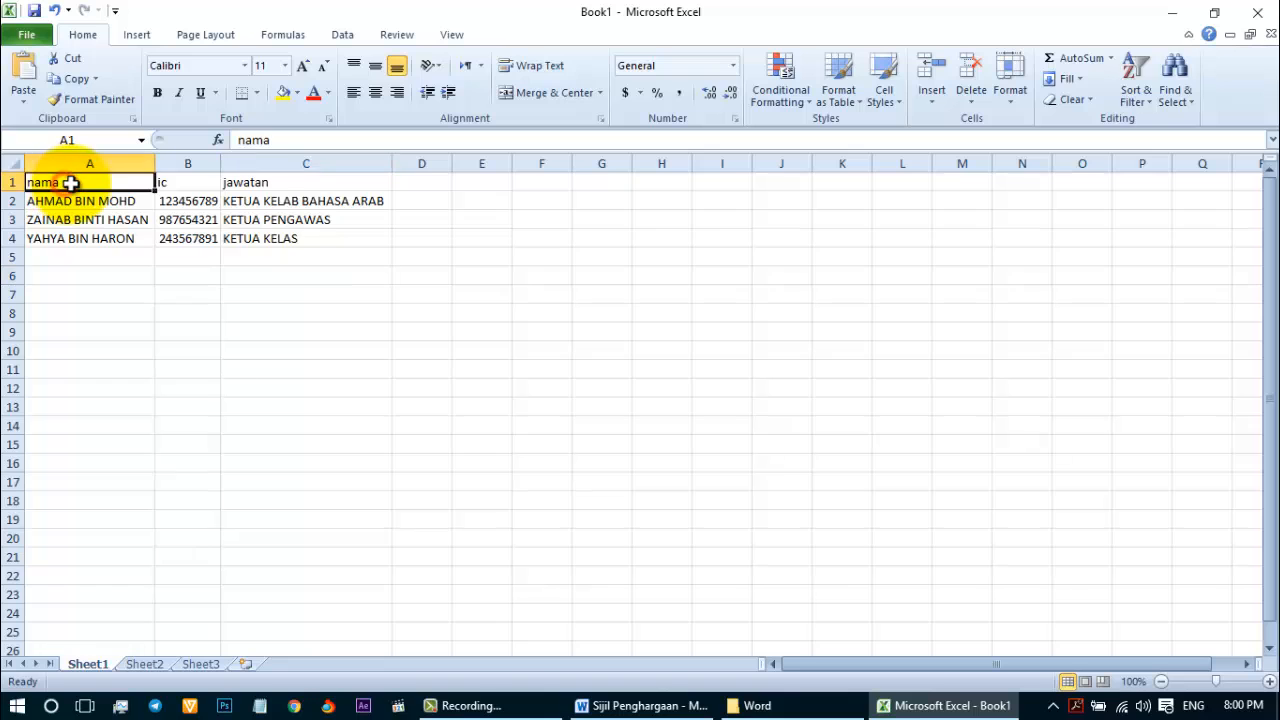
pyautogui.click(200, 182)
pyautogui.hotkey('ctrl', 'a')
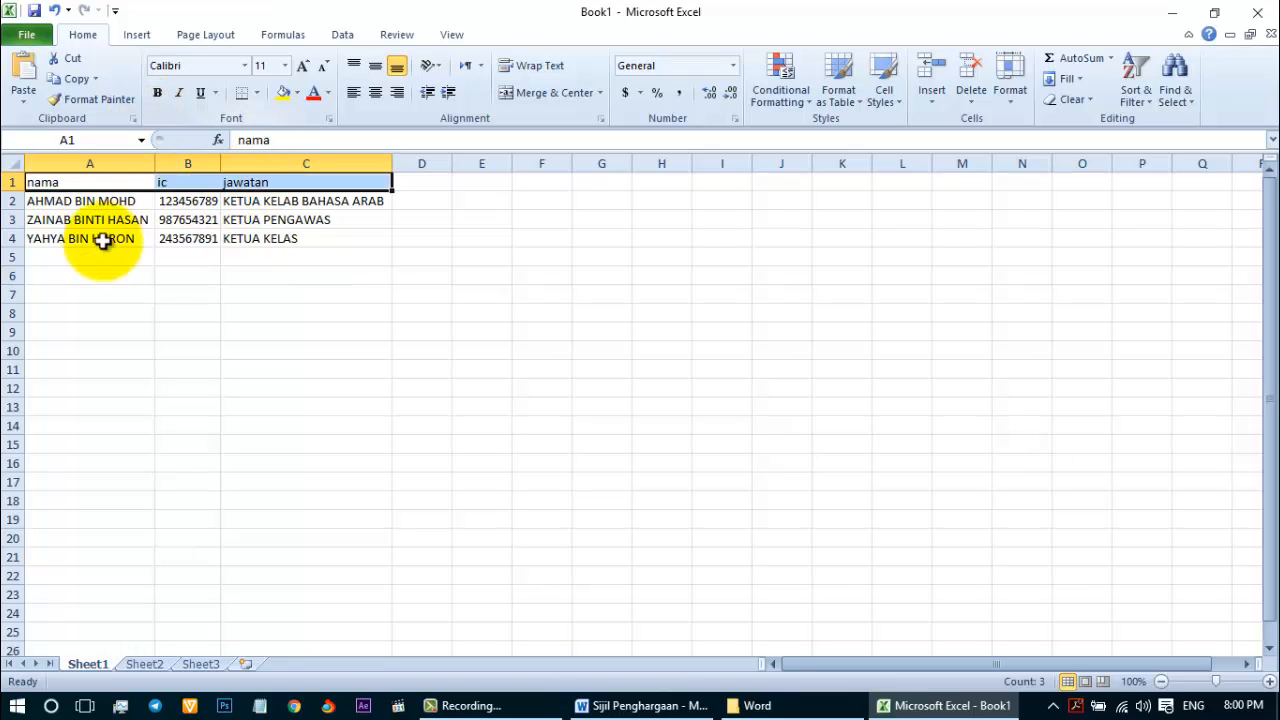
pyautogui.click(92, 310)
# - Save the workbook as Book1 in the Word folder on the Desktop and close Excel
pyautogui.click(34, 12)
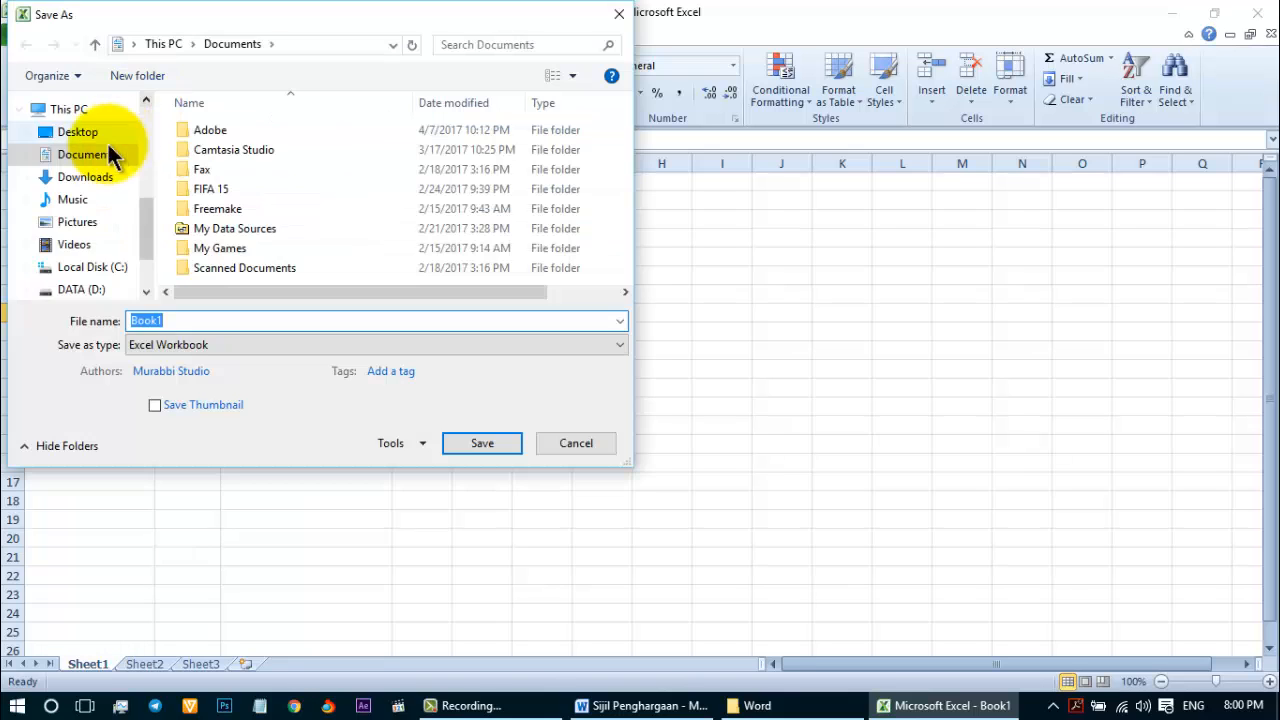
pyautogui.click(77, 140)
pyautogui.doubleClick(548, 145)
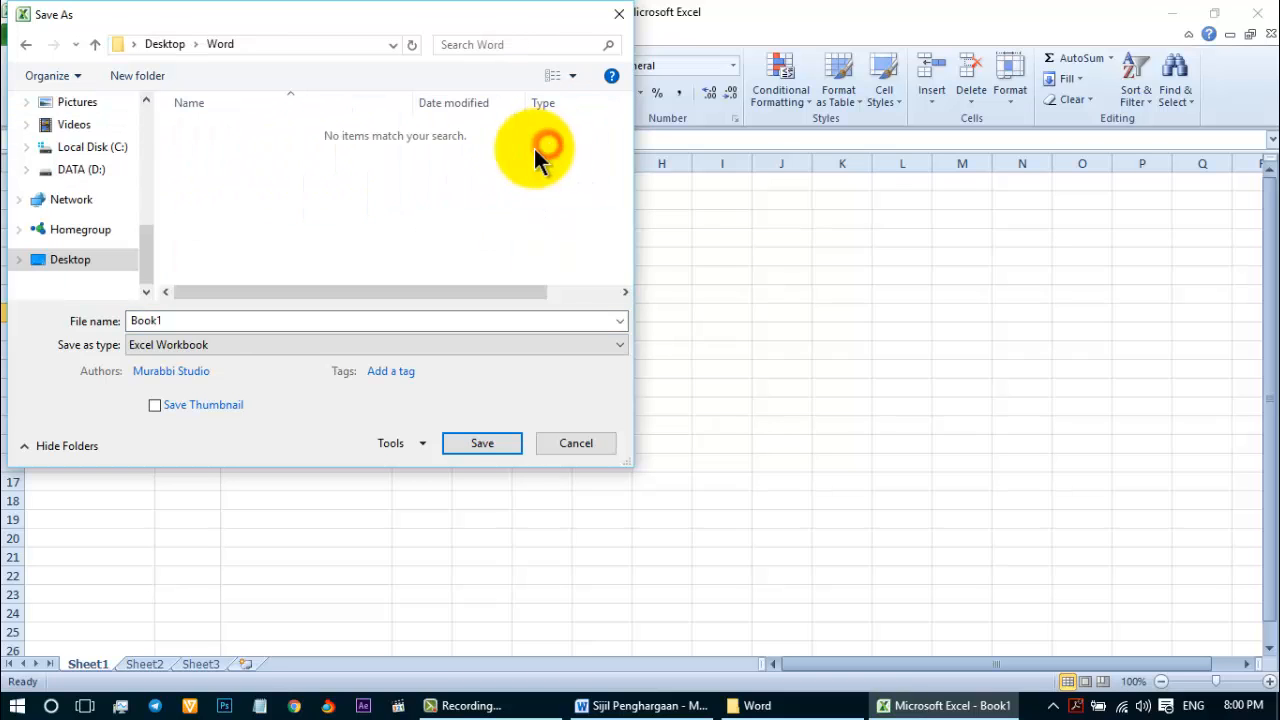
pyautogui.click(174, 321)
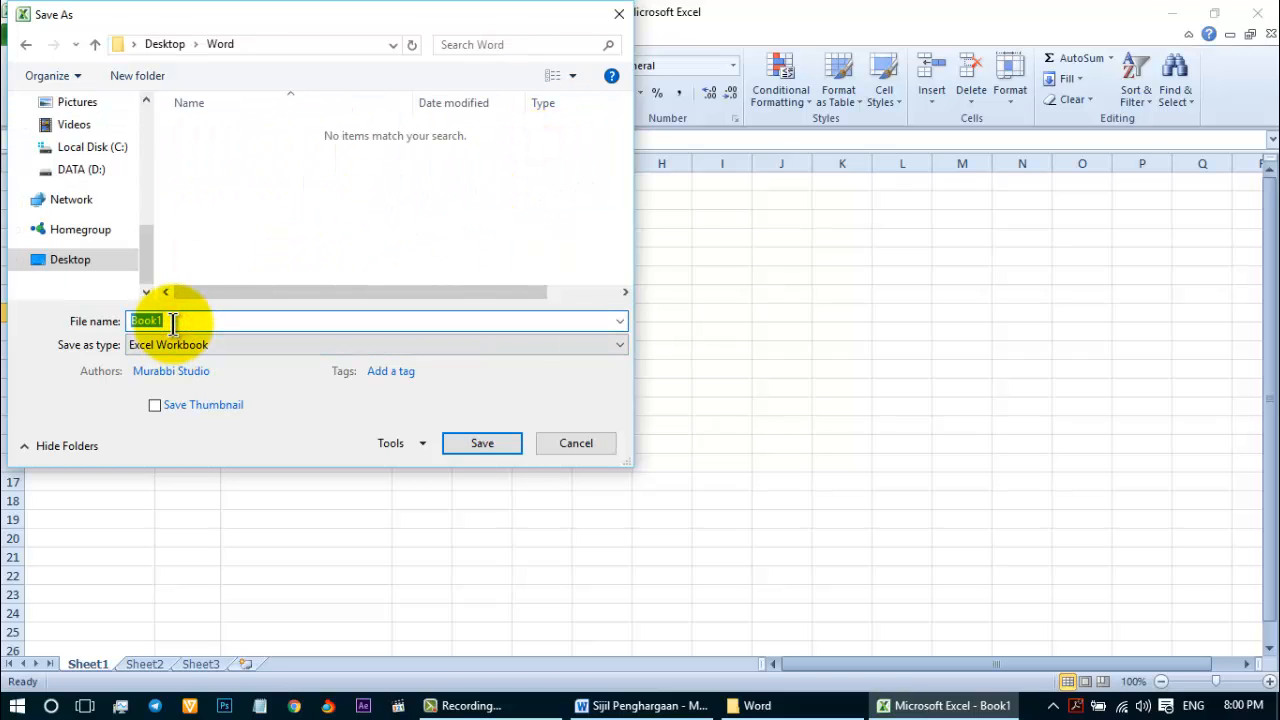
pyautogui.click(175, 320)
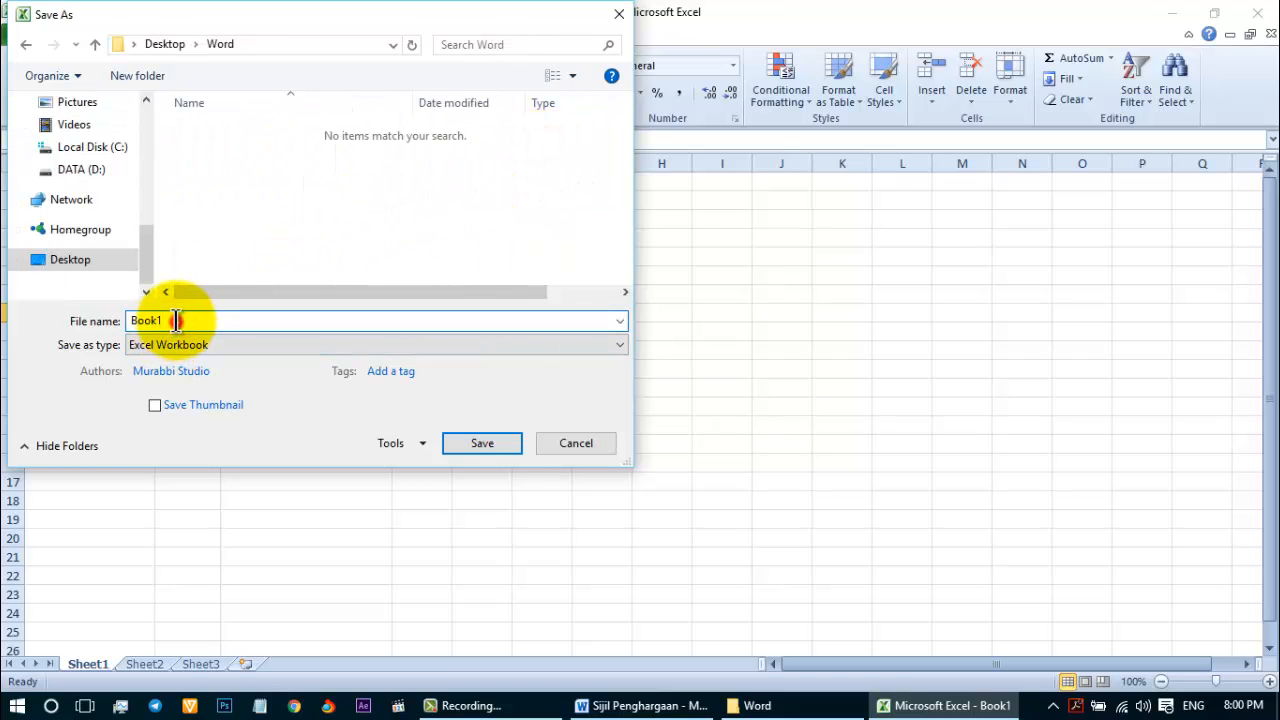
pyautogui.click(481, 447)
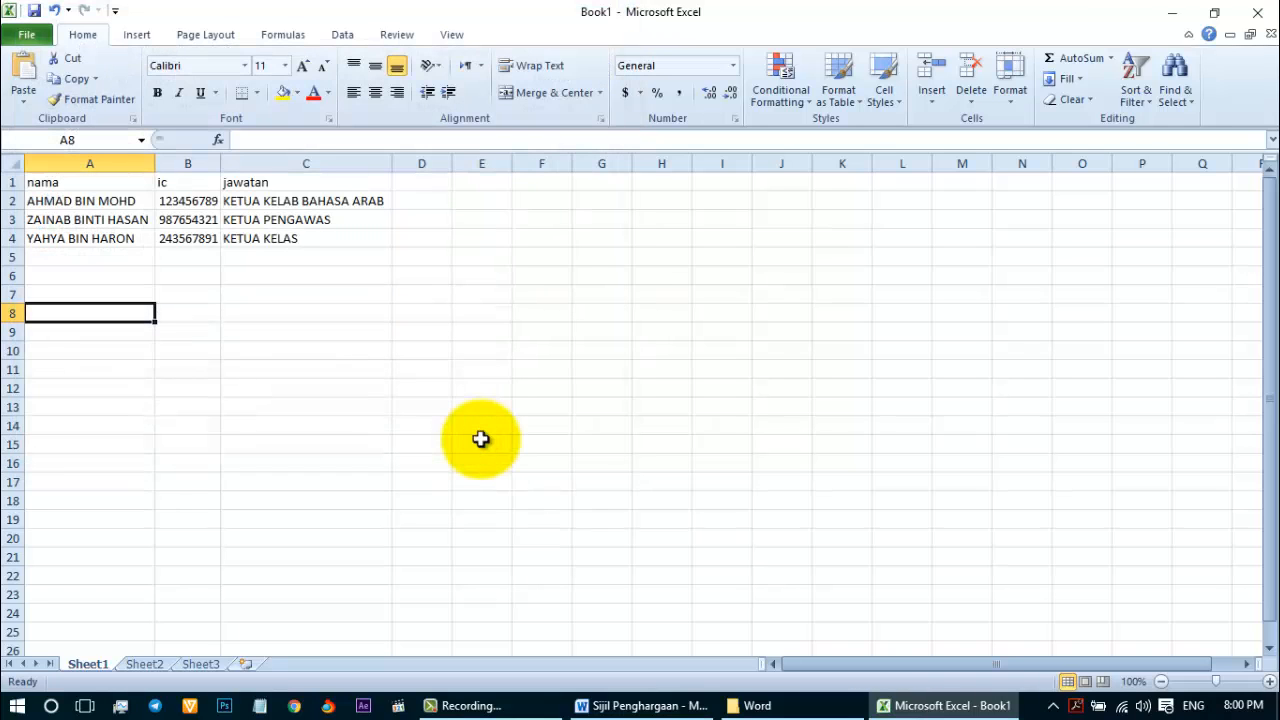
pyautogui.click(1258, 13)
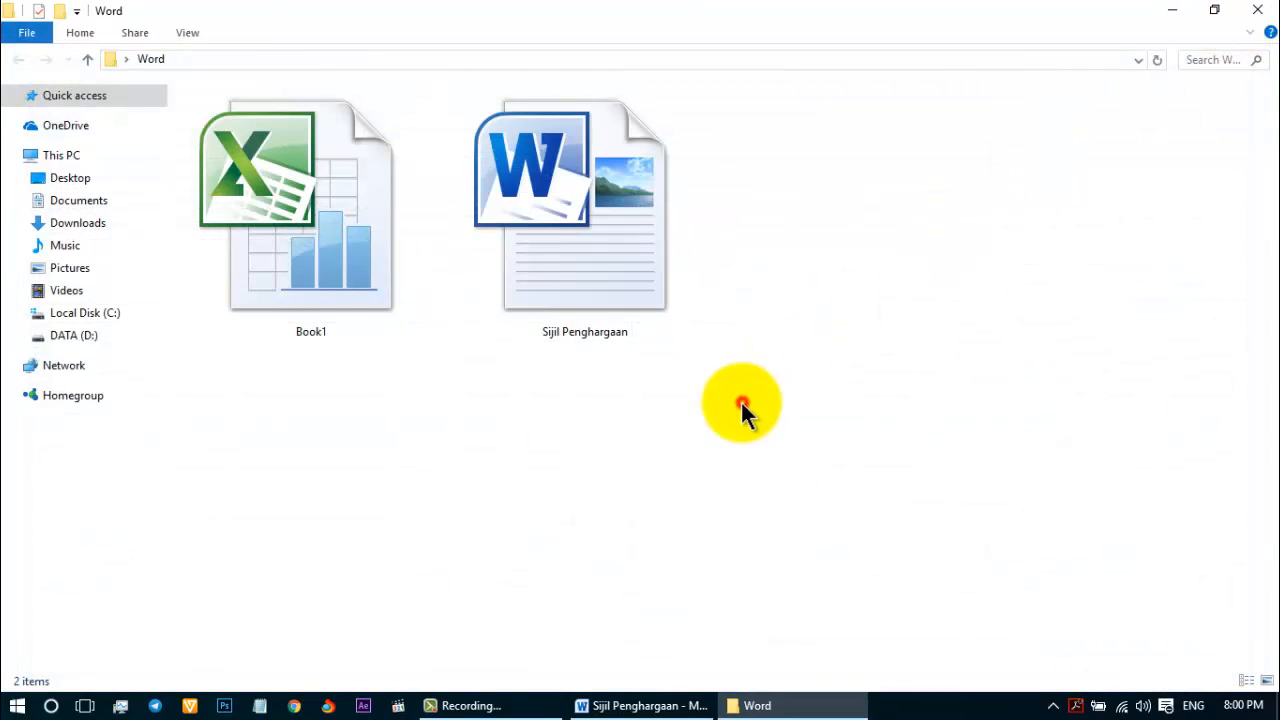
# - Open the Sijil Penghargaan document from the Word folder in Microsoft Word
pyautogui.click(743, 404)
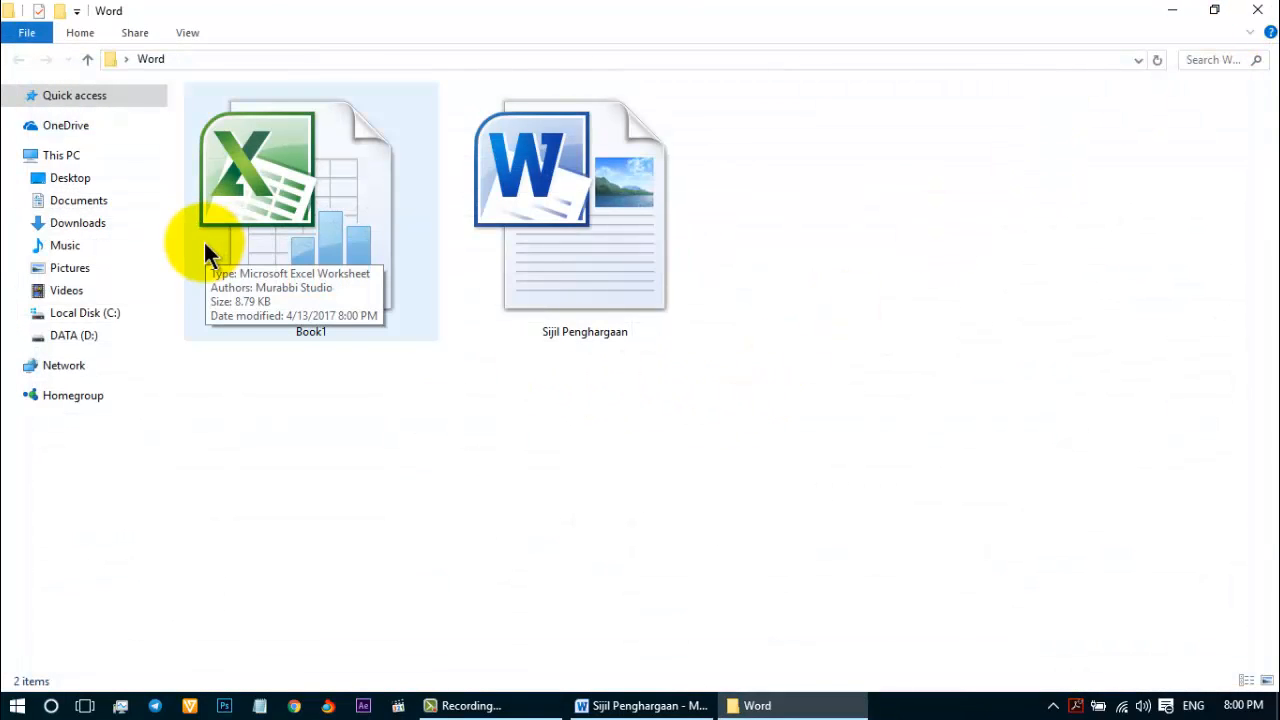
pyautogui.click(569, 245)
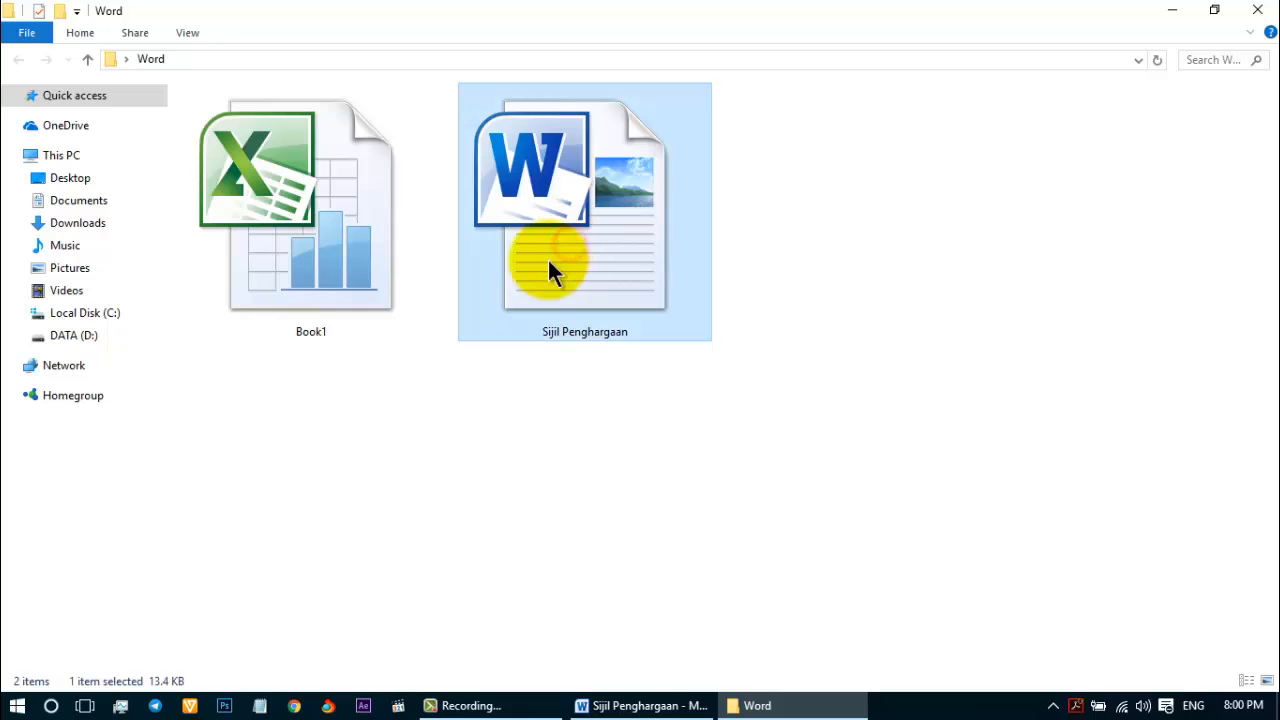
pyautogui.click(292, 247)
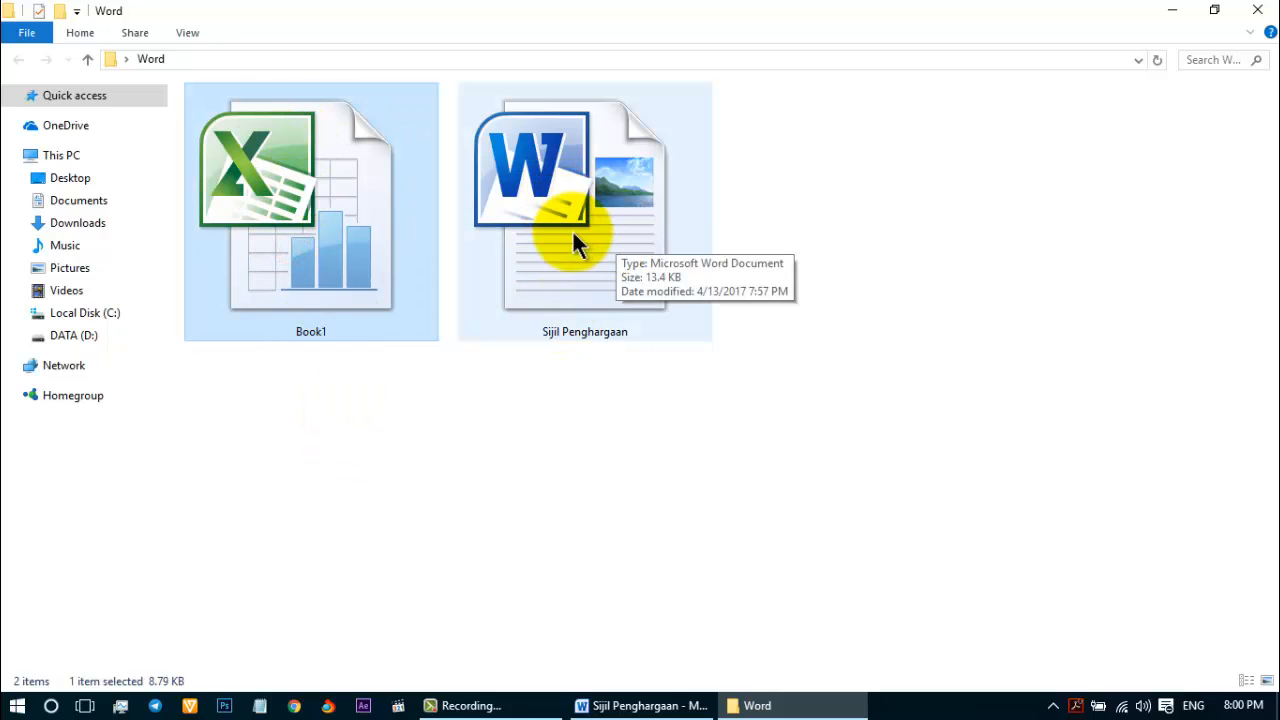
pyautogui.click(632, 392)
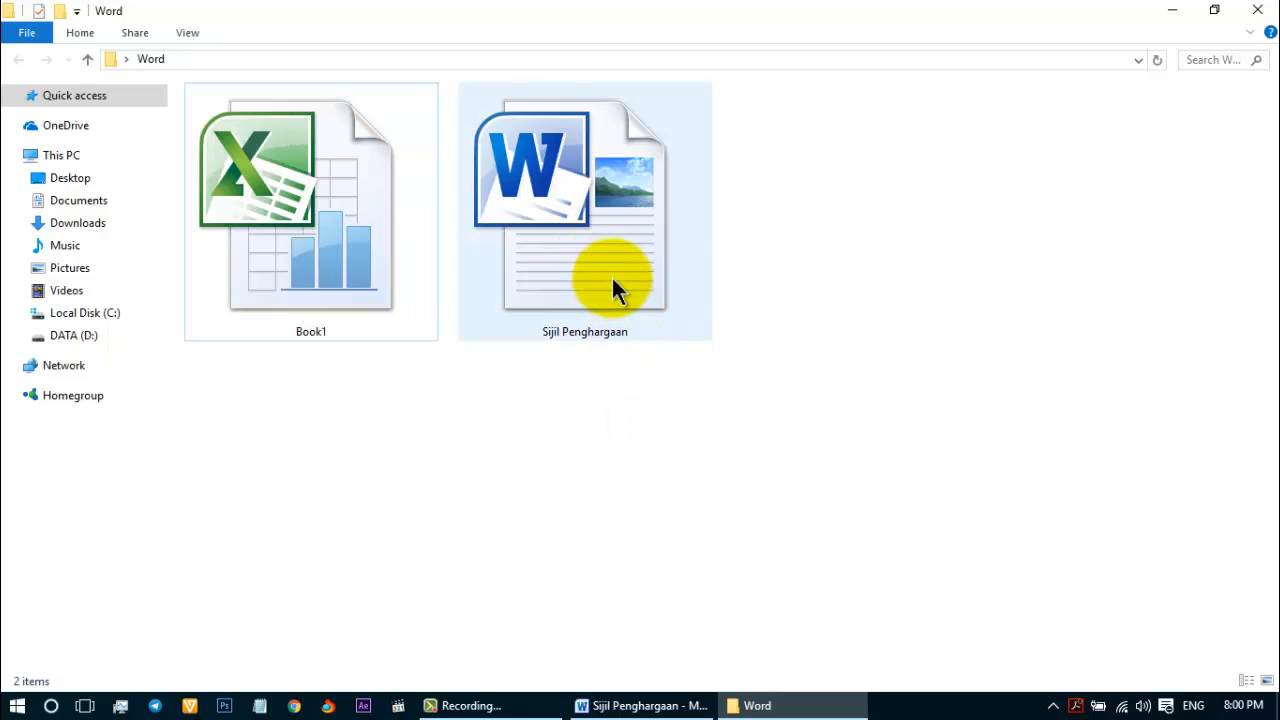
pyautogui.doubleClick(601, 250)
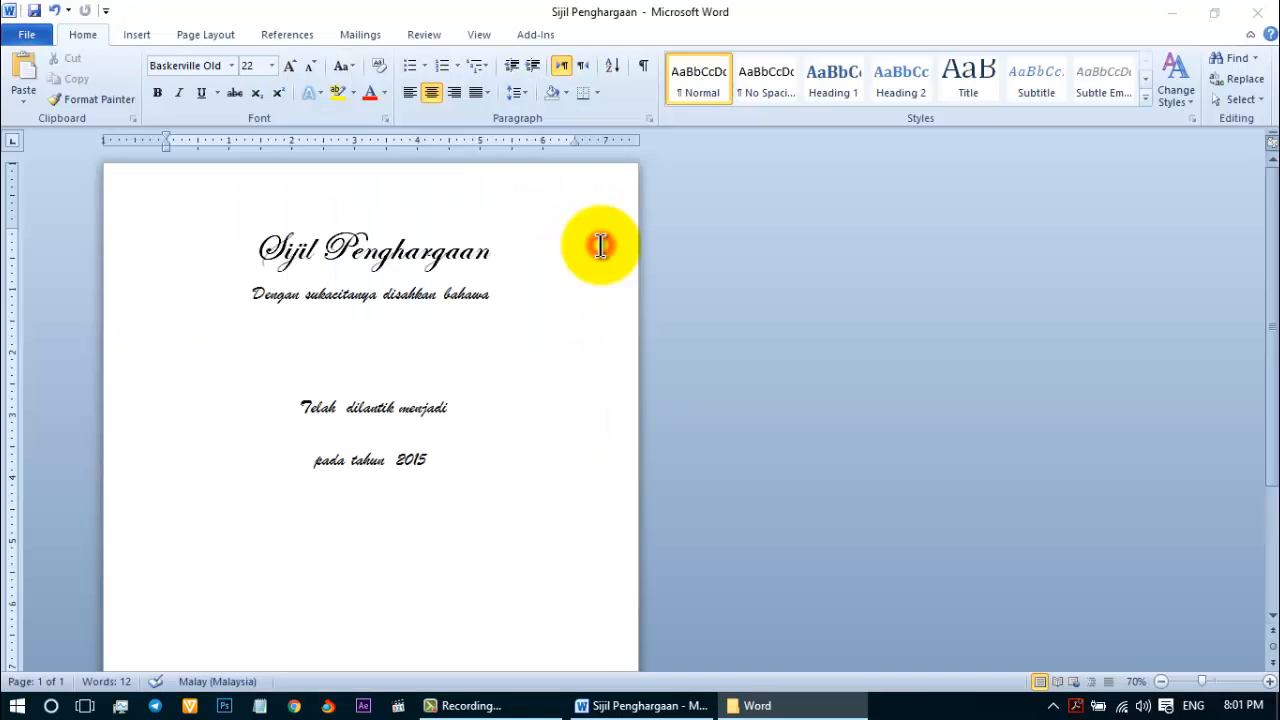
# - Connect Sheet1$ of Book1 from the Desktop's Word folder as the mail merge recipient list, keeping the first row as column headers
pyautogui.click(378, 332)
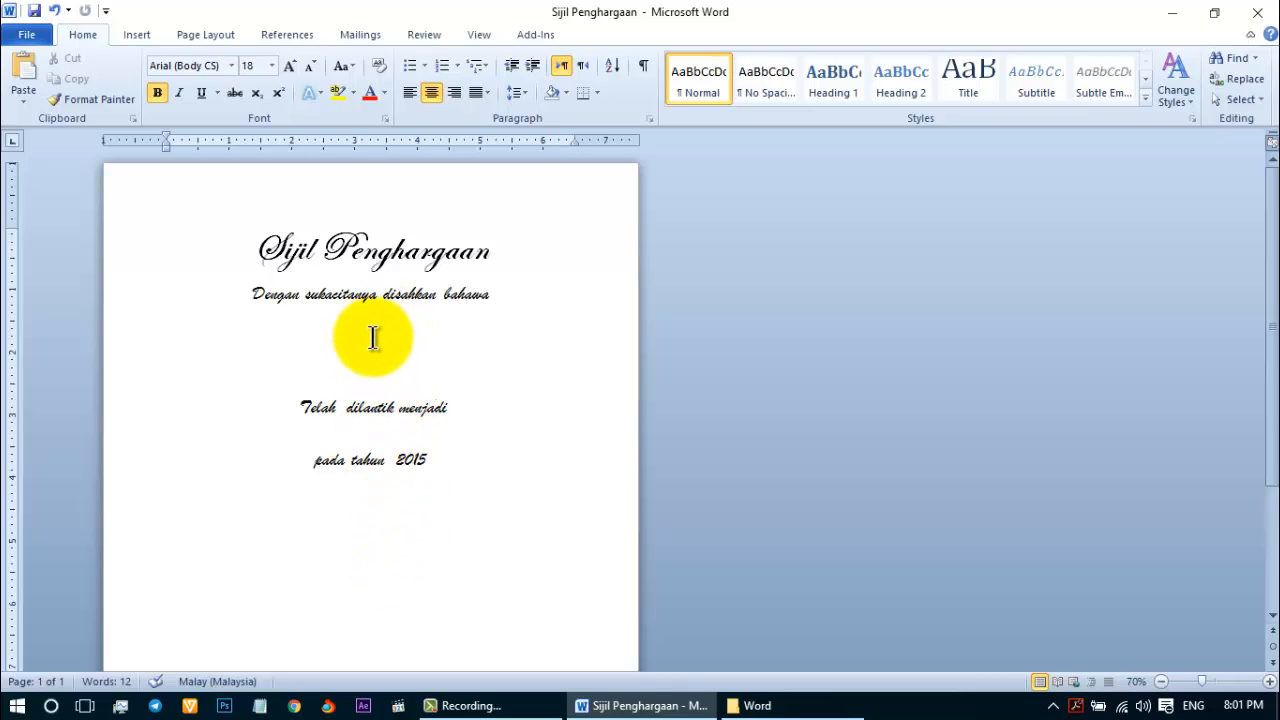
pyautogui.click(374, 370)
pyautogui.click(378, 330)
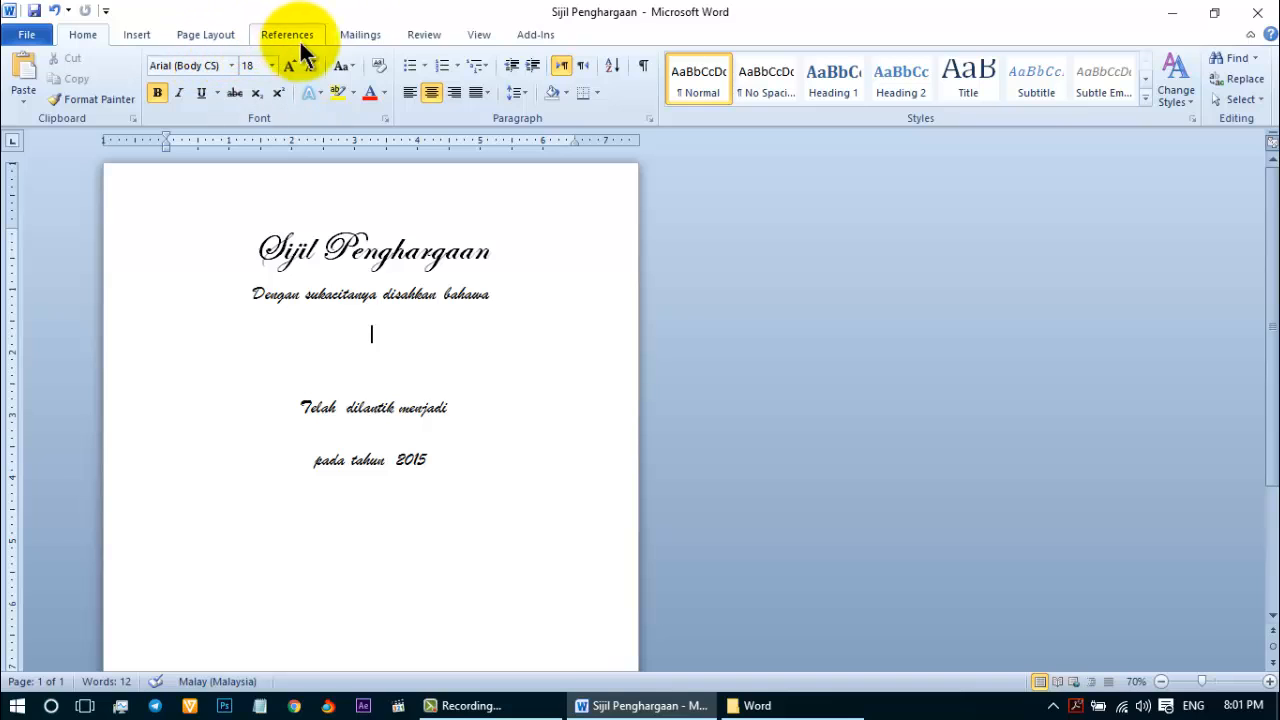
pyautogui.click(358, 35)
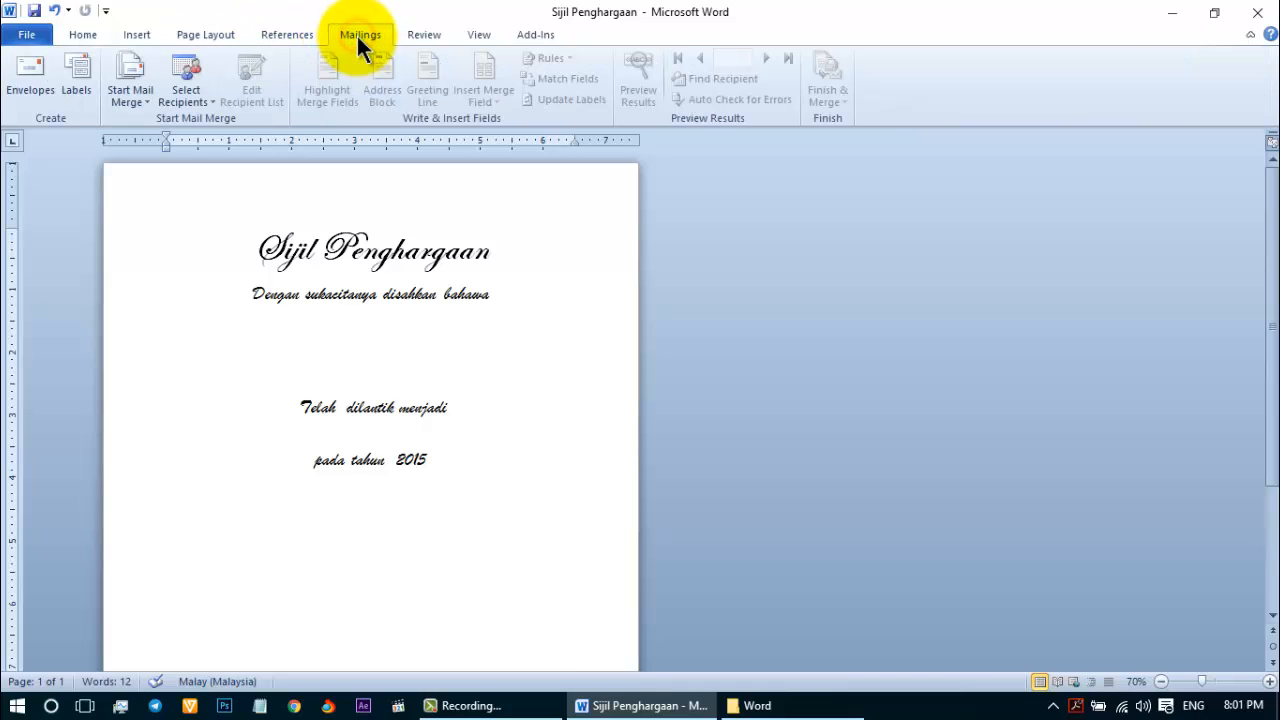
pyautogui.click(189, 101)
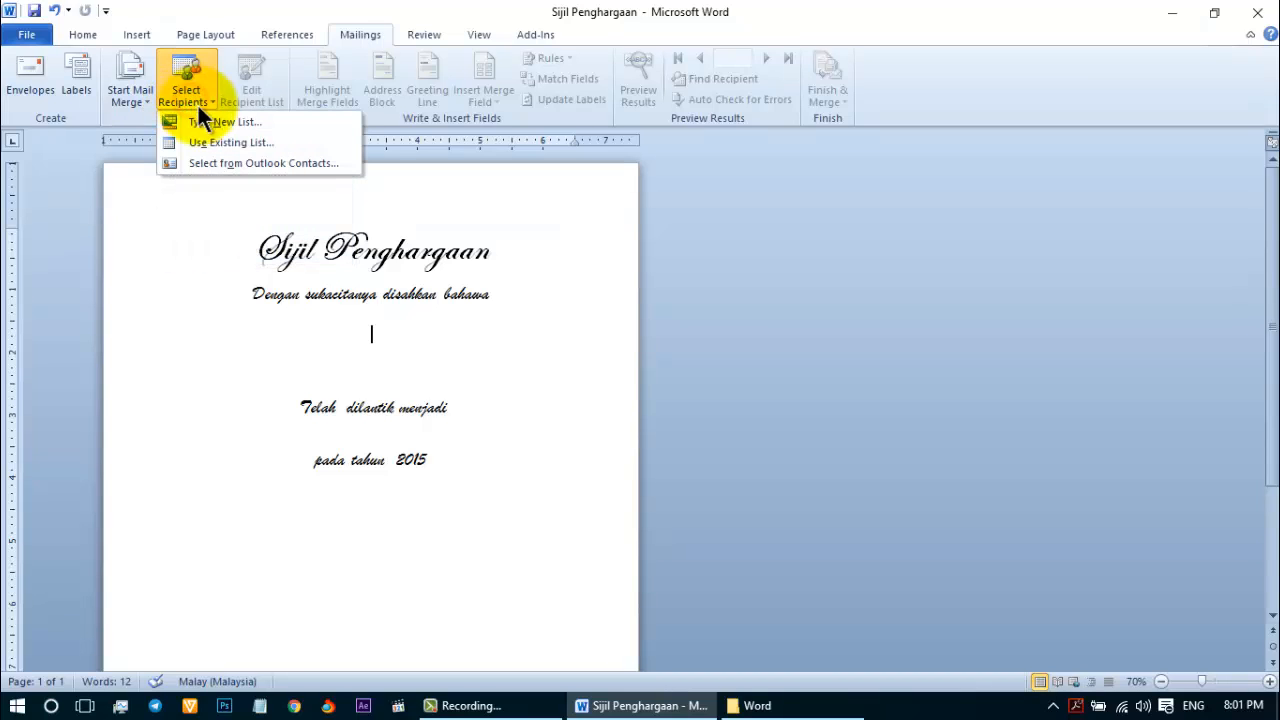
pyautogui.click(247, 144)
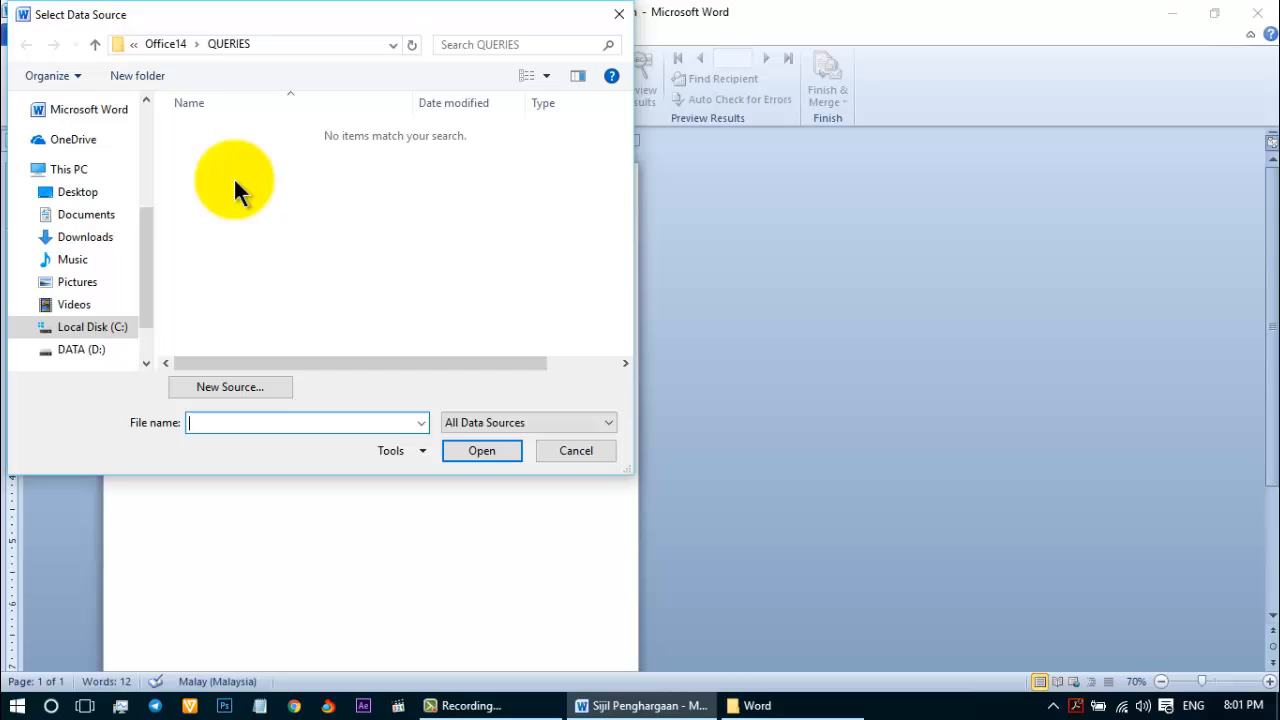
pyautogui.click(82, 193)
pyautogui.doubleClick(553, 152)
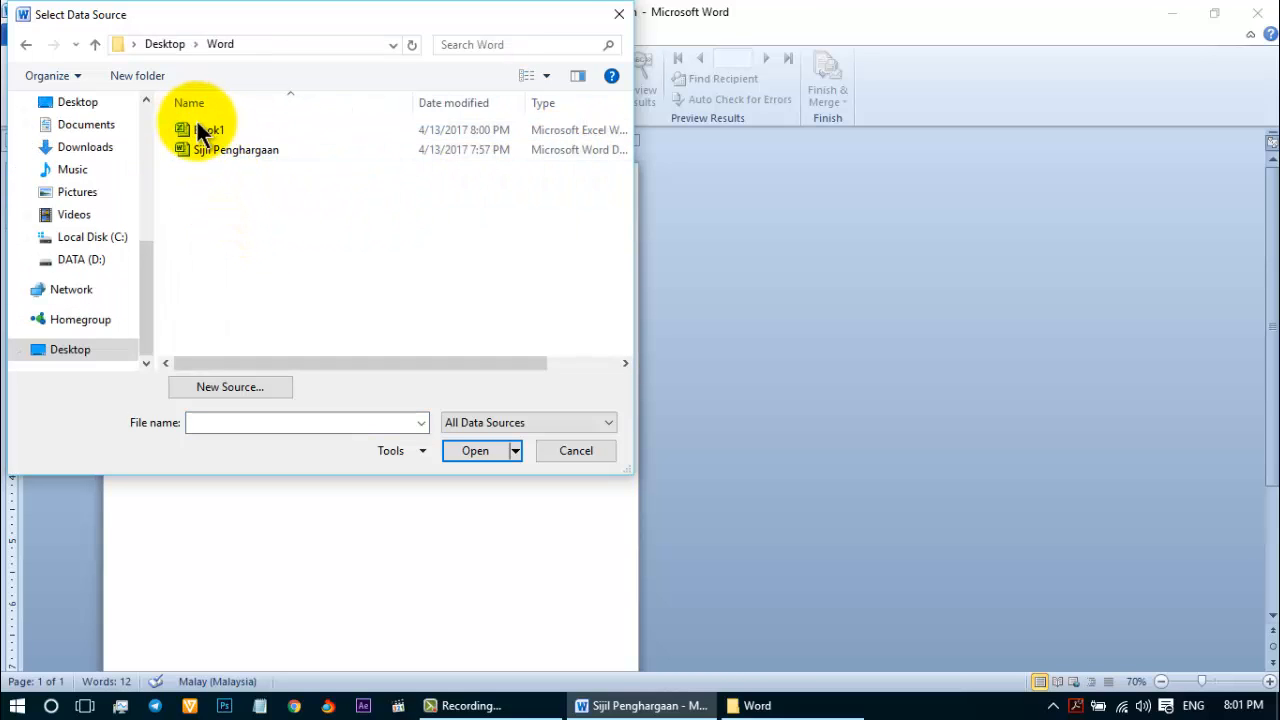
pyautogui.click(205, 128)
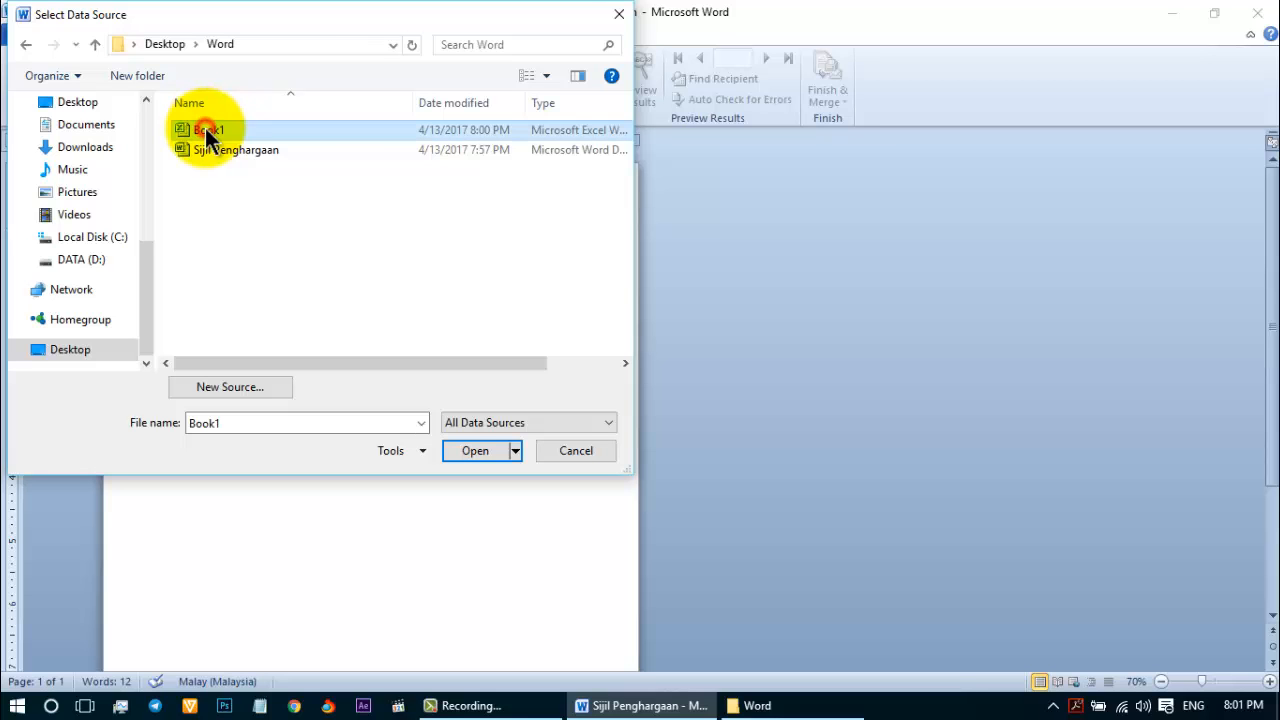
pyautogui.click(469, 449)
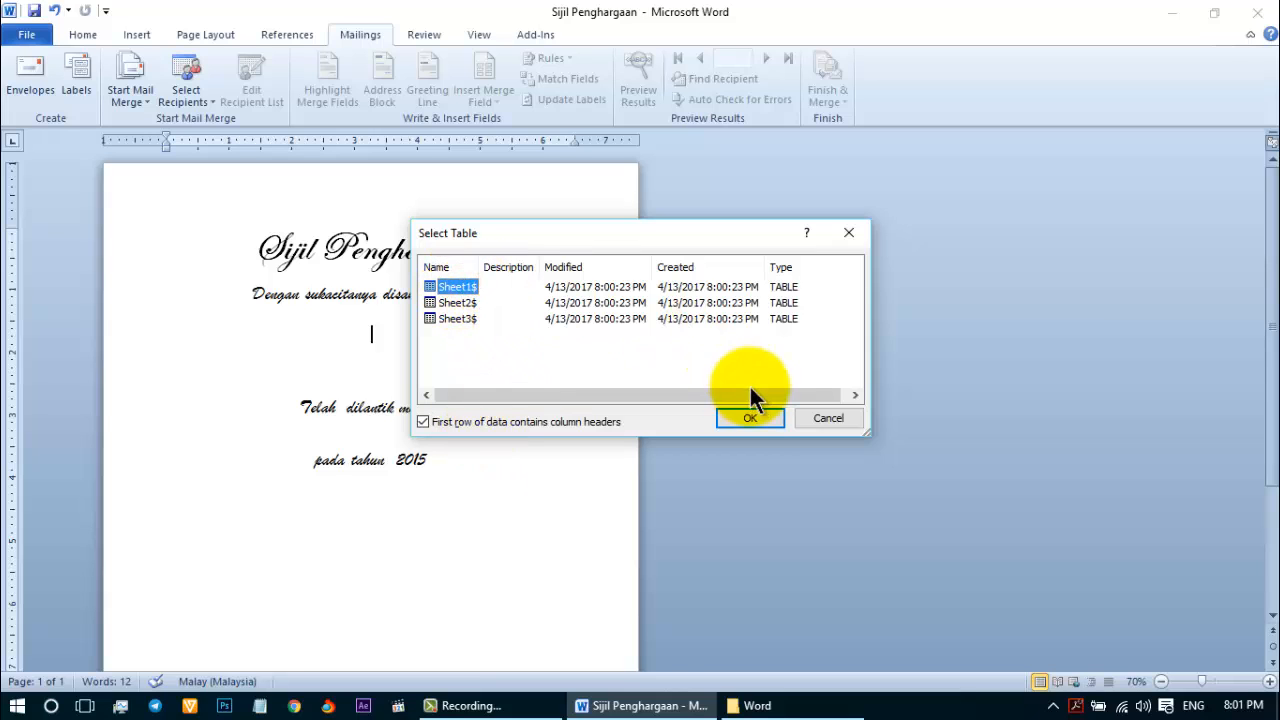
pyautogui.click(749, 420)
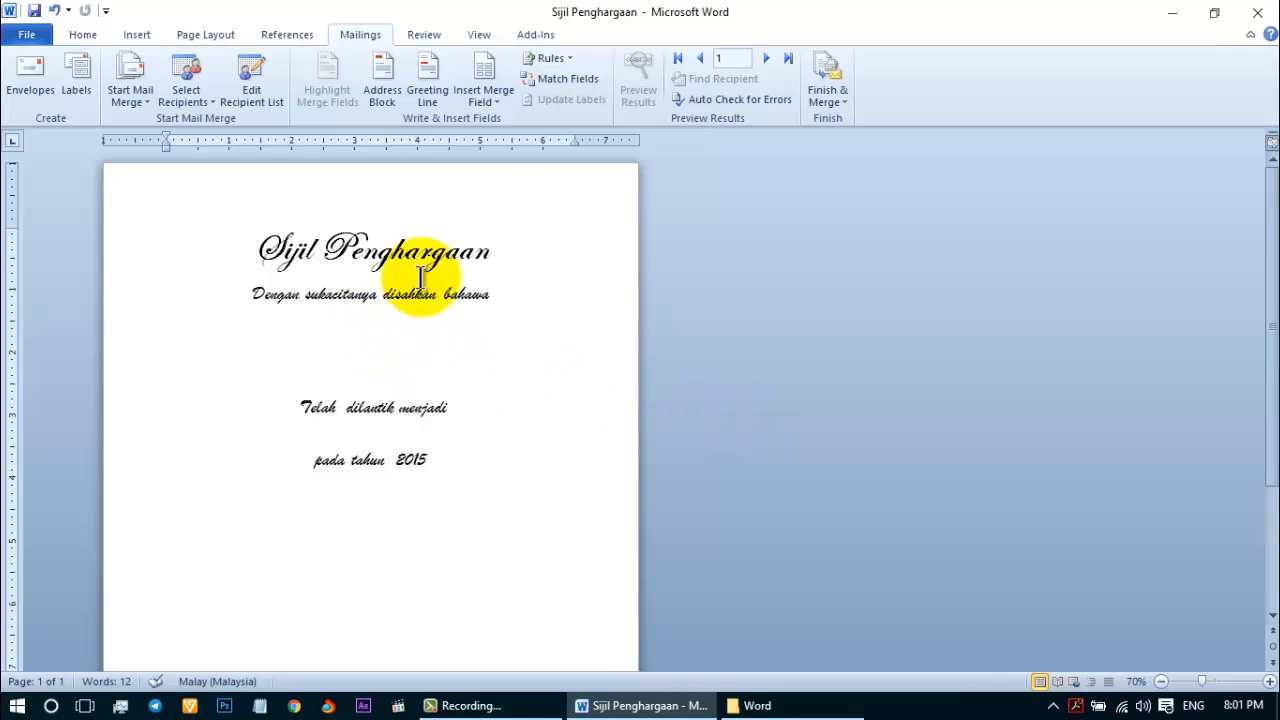
# - Insert the nama merge field on the blank line below "Dengan sukacitanya disahkan bahawa"
pyautogui.click(497, 98)
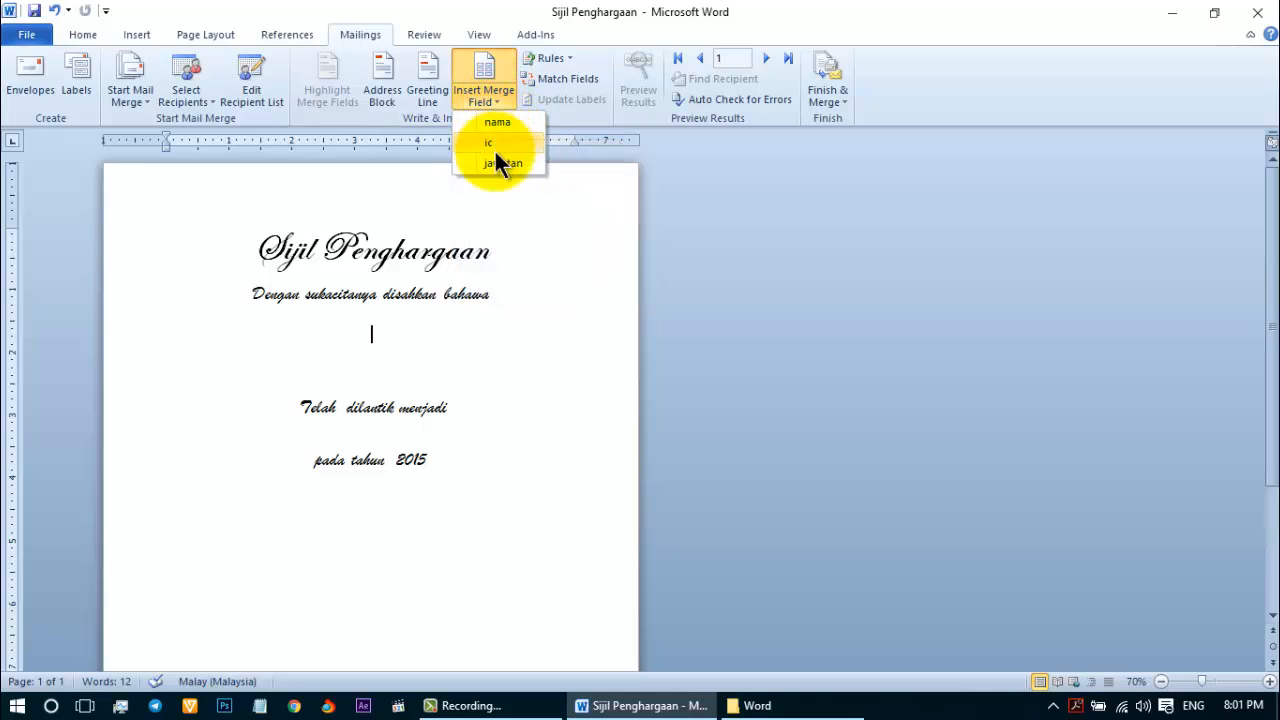
pyautogui.click(374, 336)
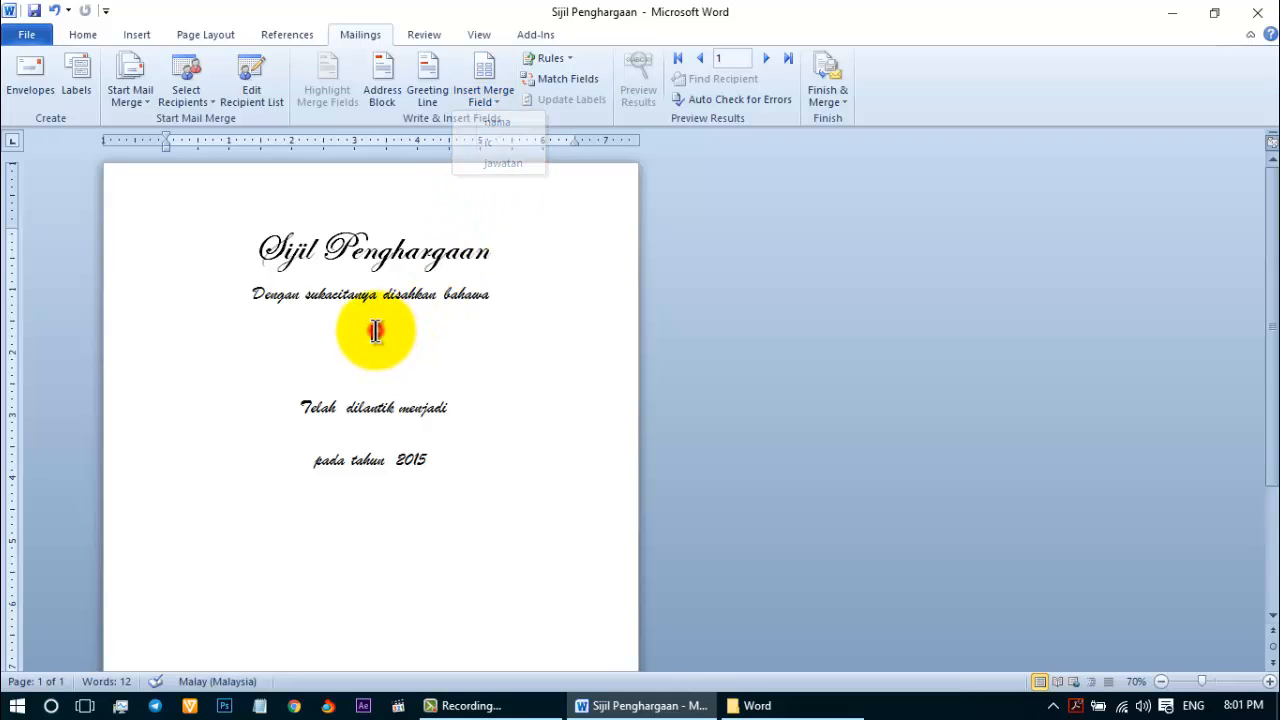
pyautogui.click(491, 93)
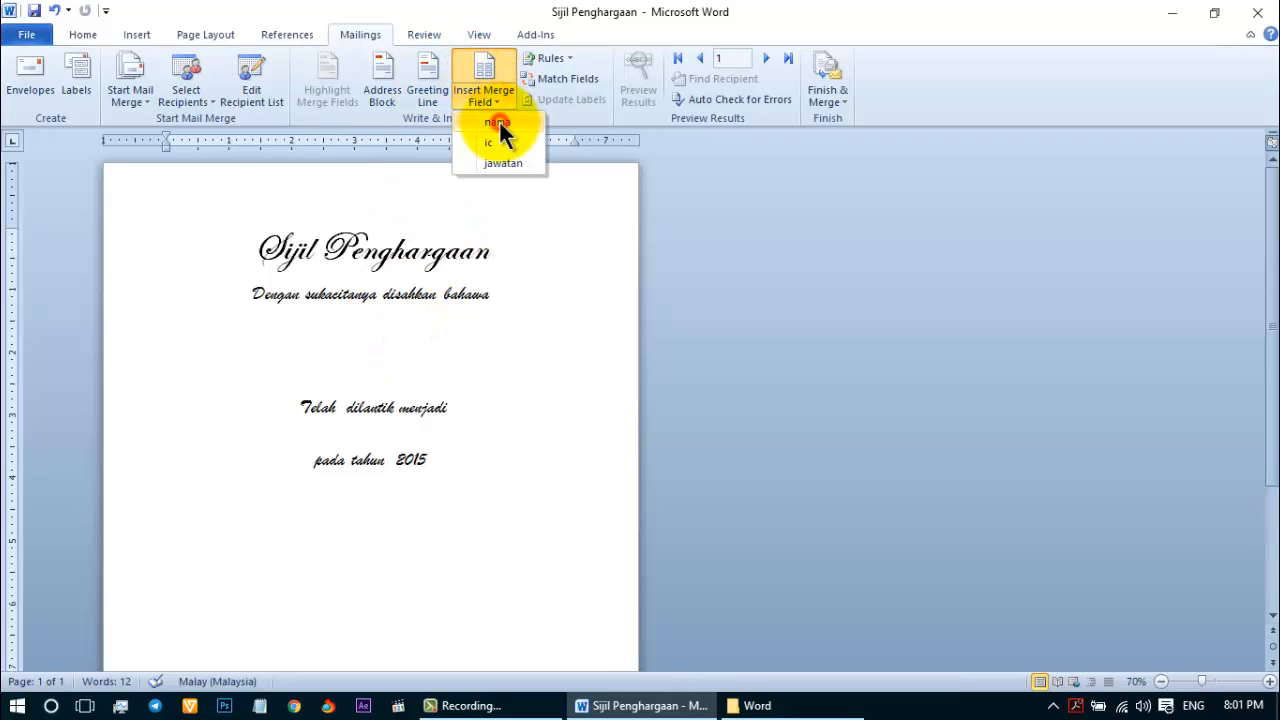
pyautogui.click(499, 121)
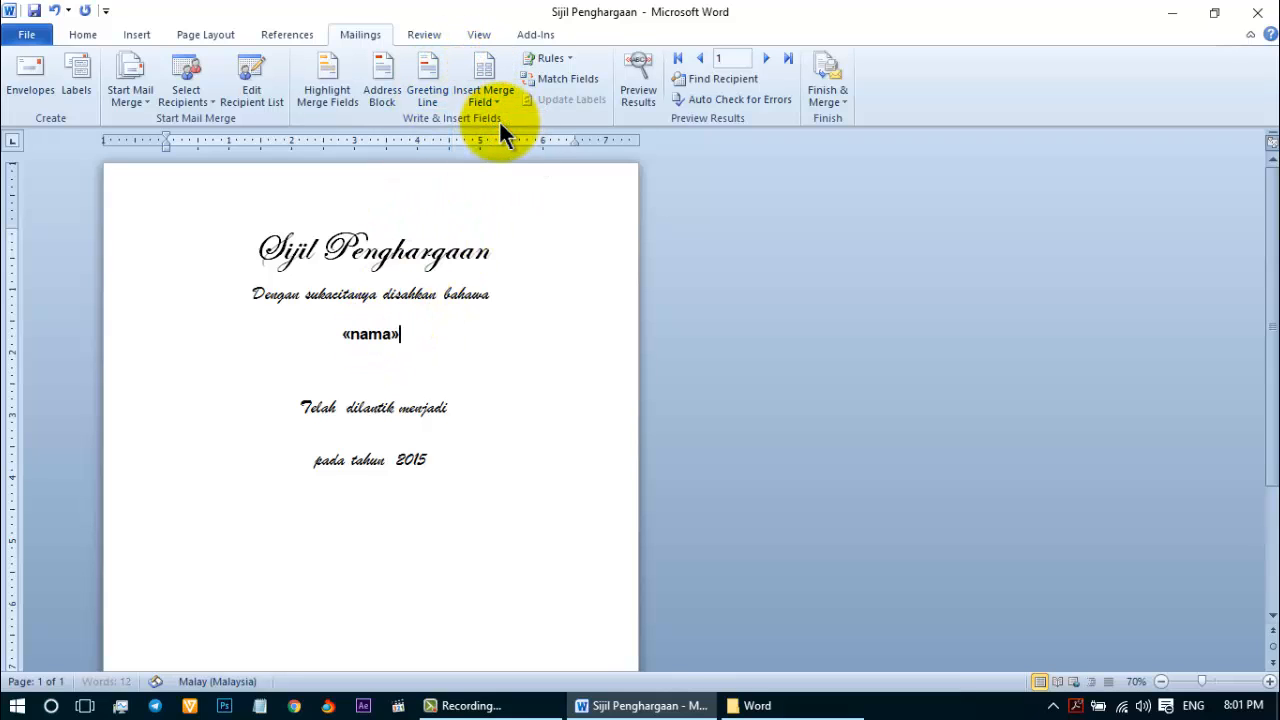
# - Insert the ic merge field below nama and the jawatan merge field on the blank line below "Telah dilantik menjadi"
pyautogui.click(378, 370)
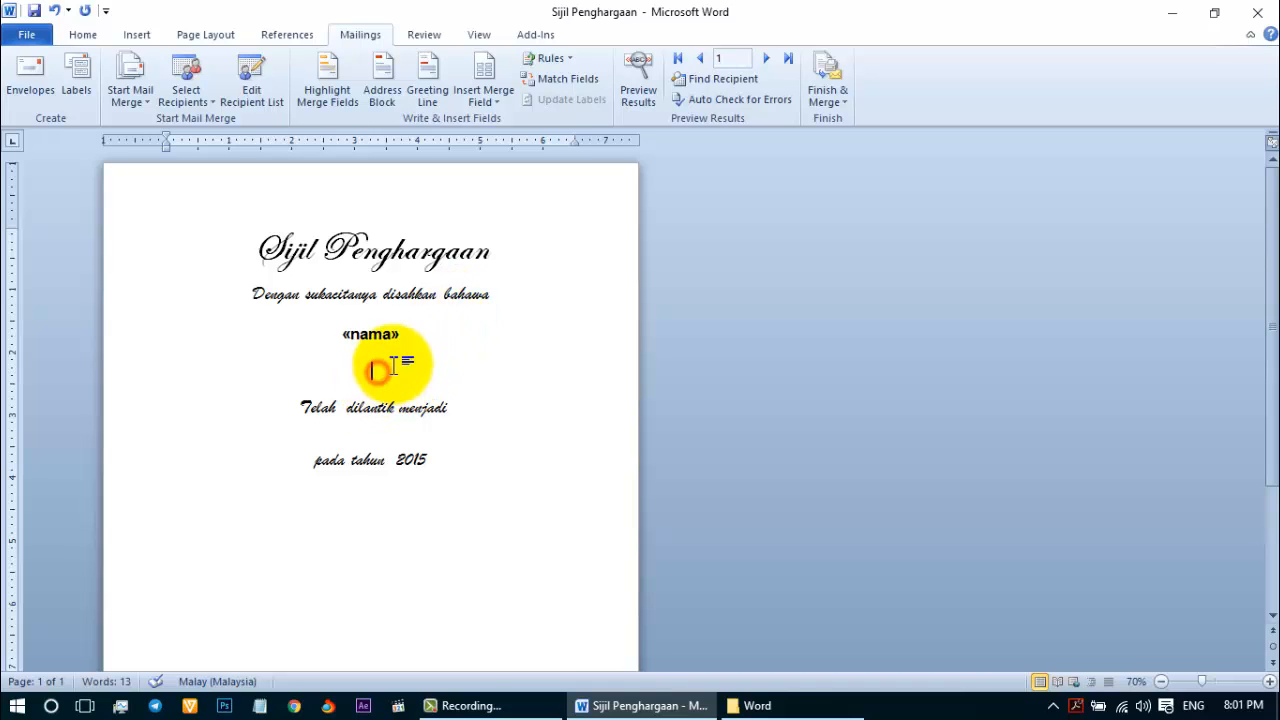
pyautogui.click(510, 96)
pyautogui.click(492, 135)
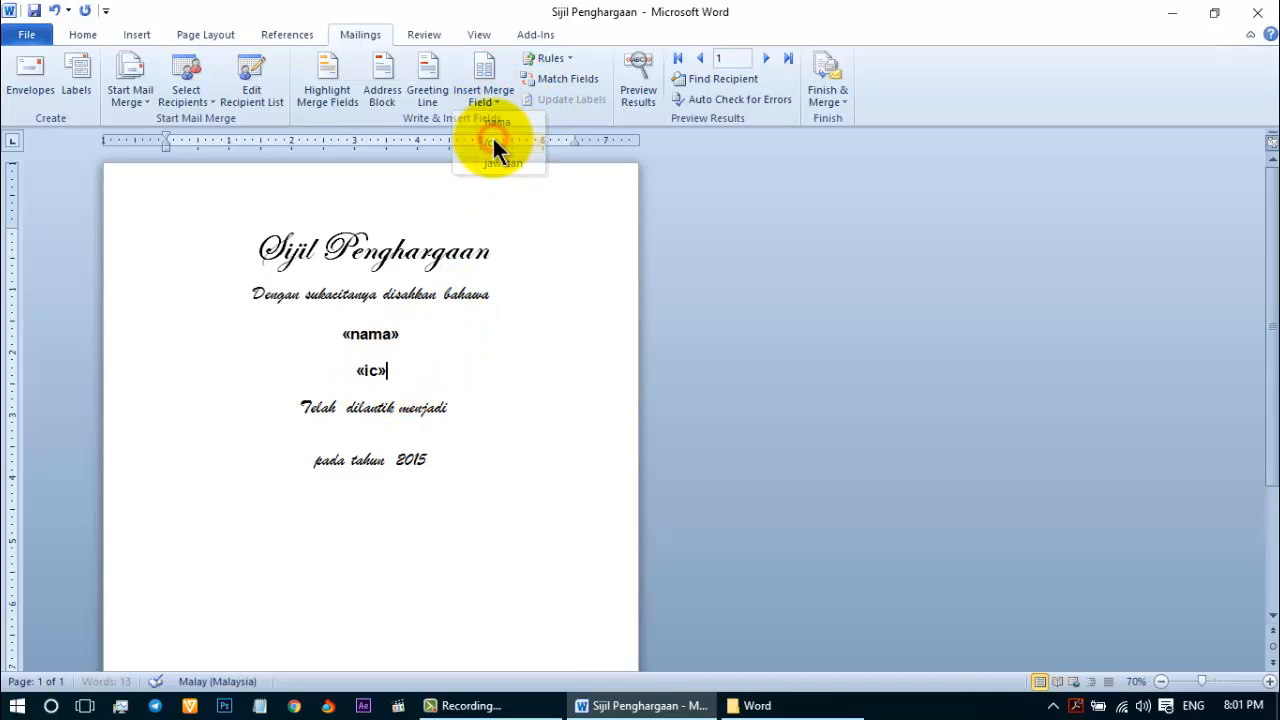
pyautogui.click(440, 434)
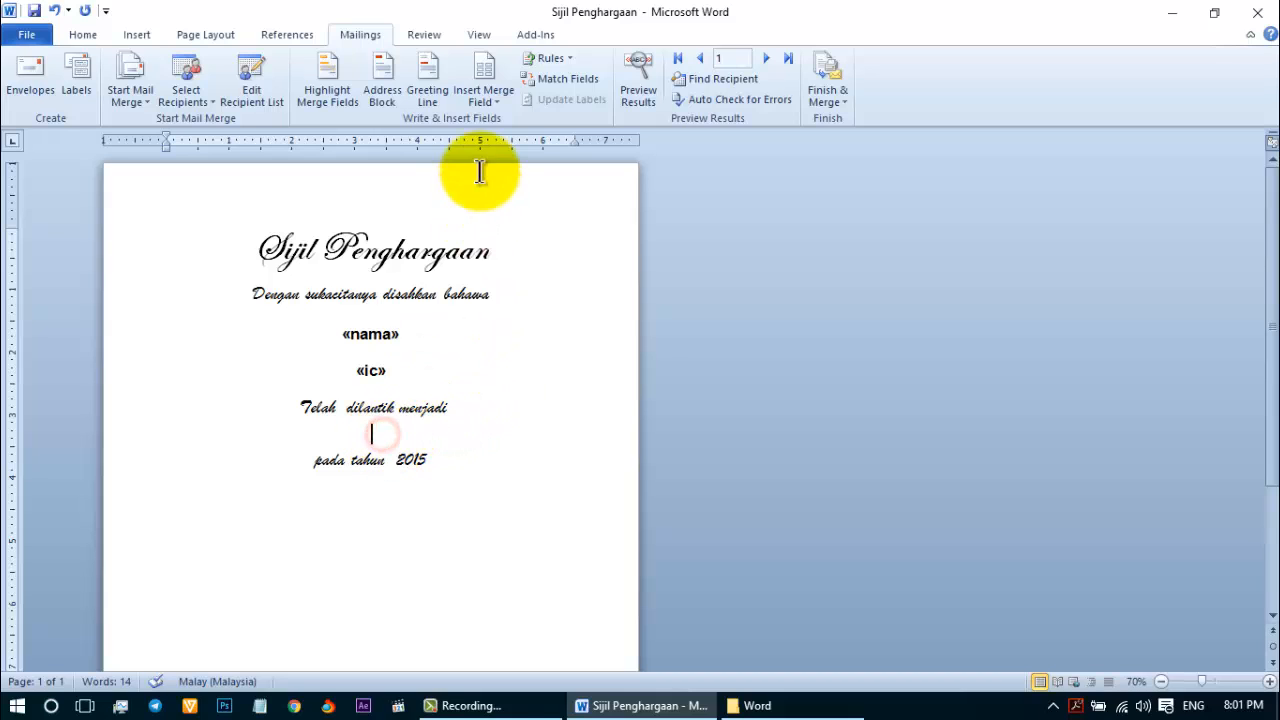
pyautogui.click(494, 101)
pyautogui.click(502, 156)
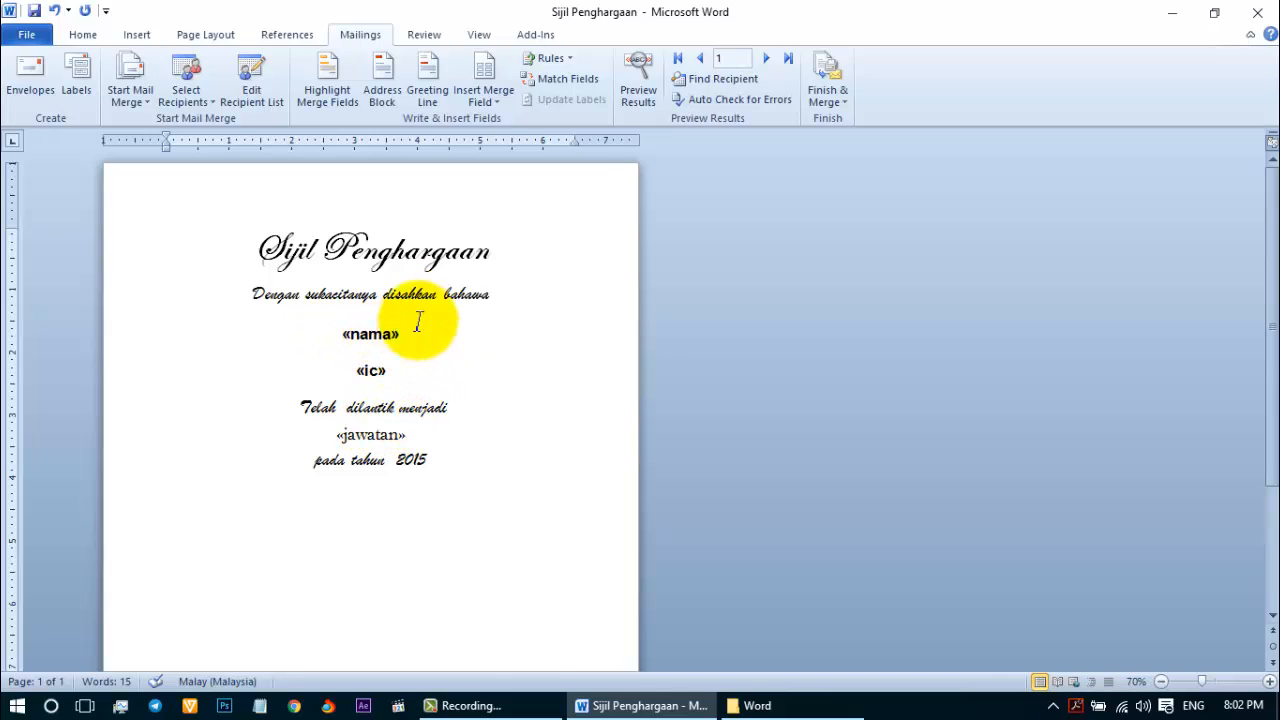
# - Preview the merged certificates from record 1 to record 3, checking the name, IC number and position on each
pyautogui.click(645, 92)
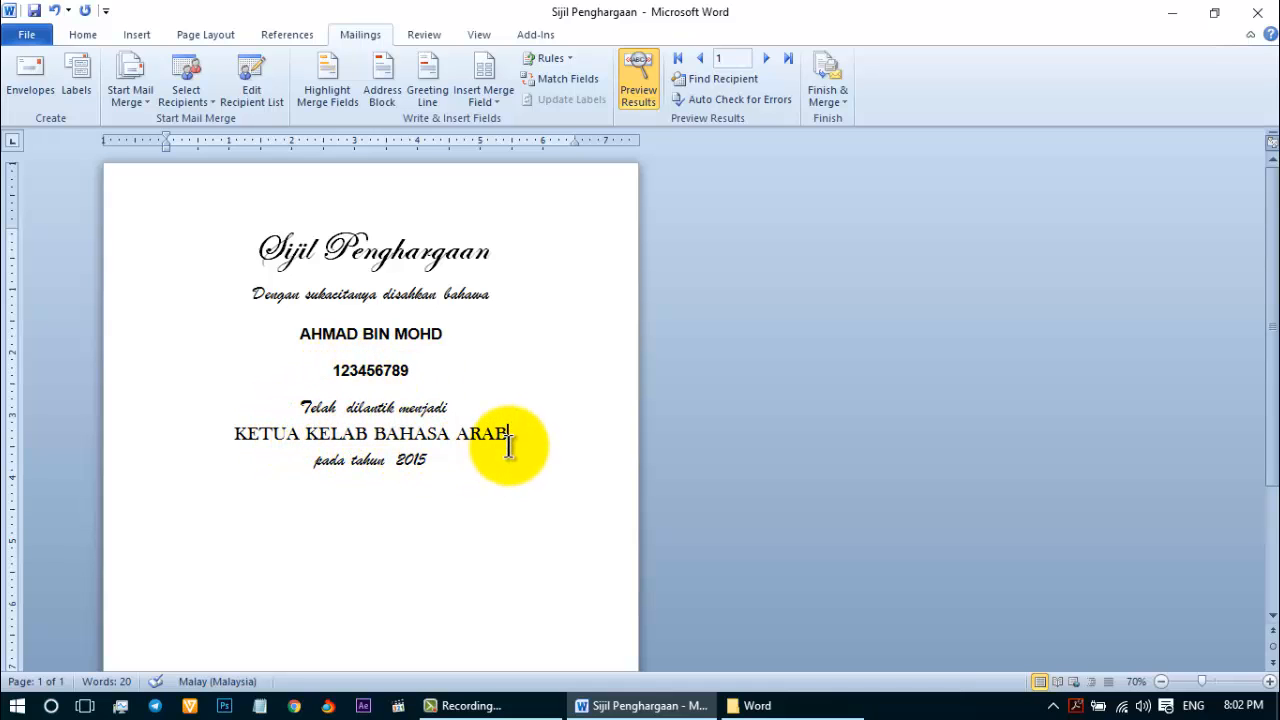
pyautogui.click(730, 57)
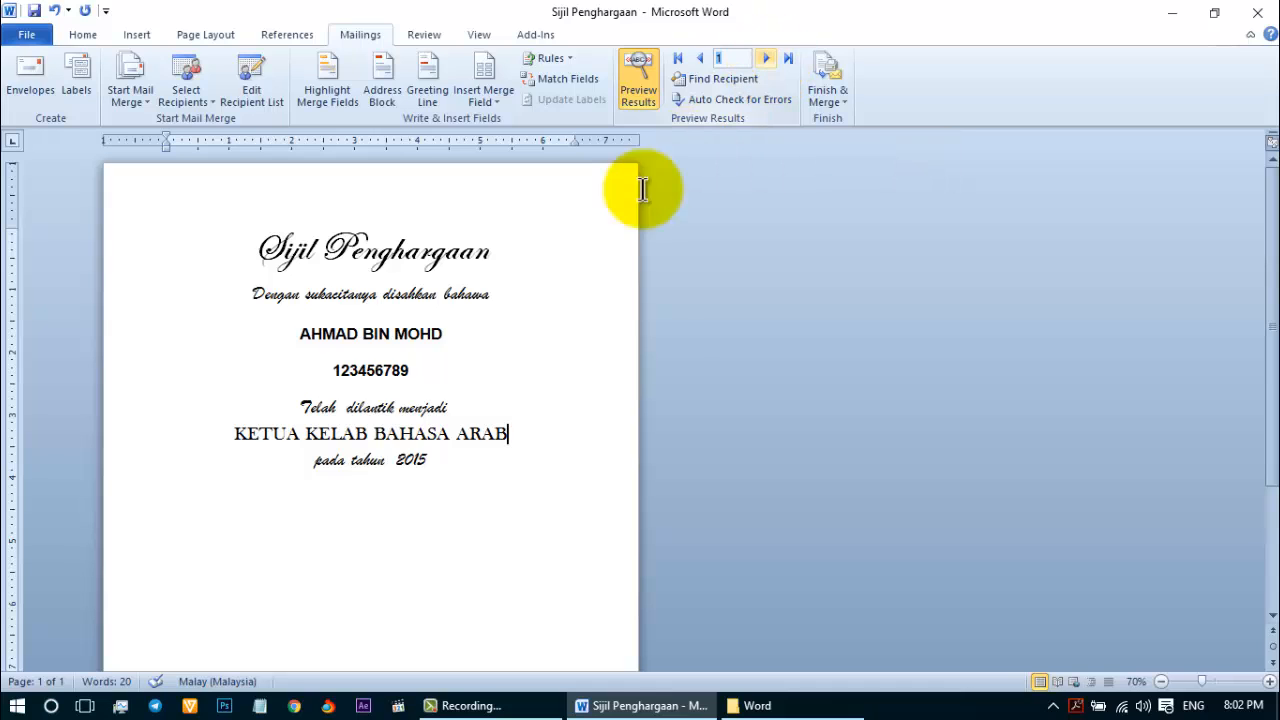
pyautogui.click(766, 58)
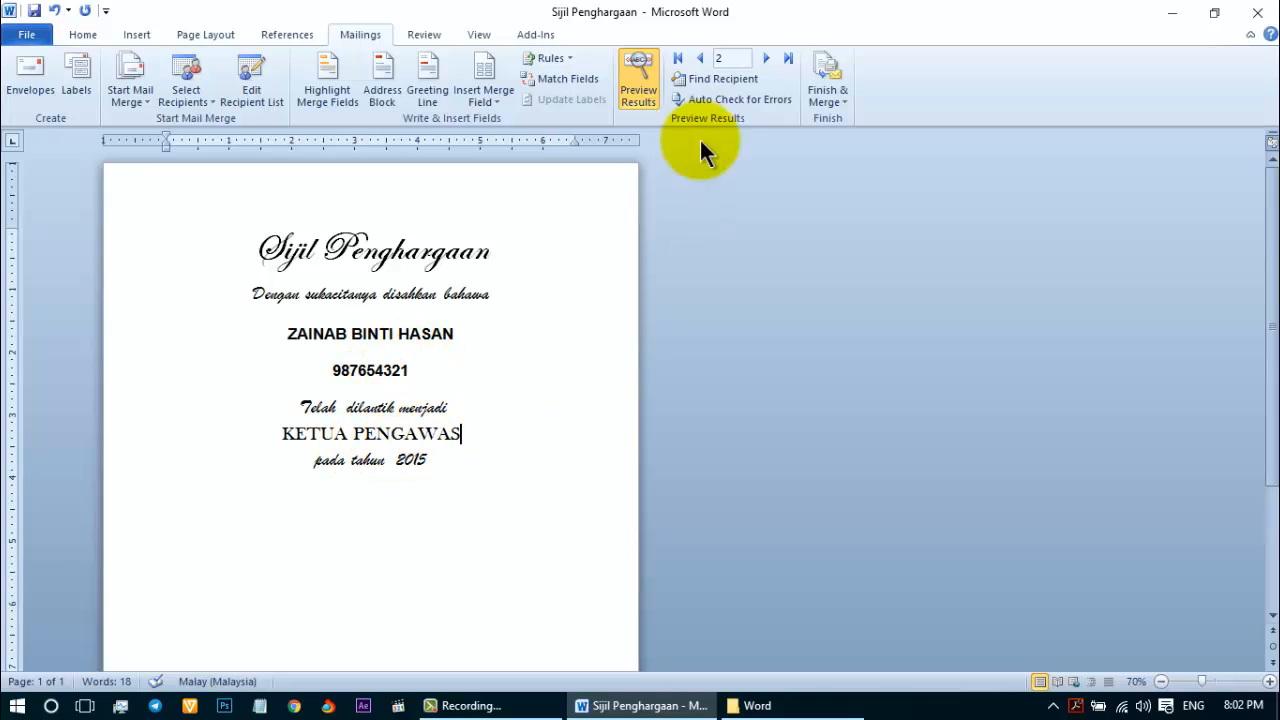
pyautogui.click(765, 59)
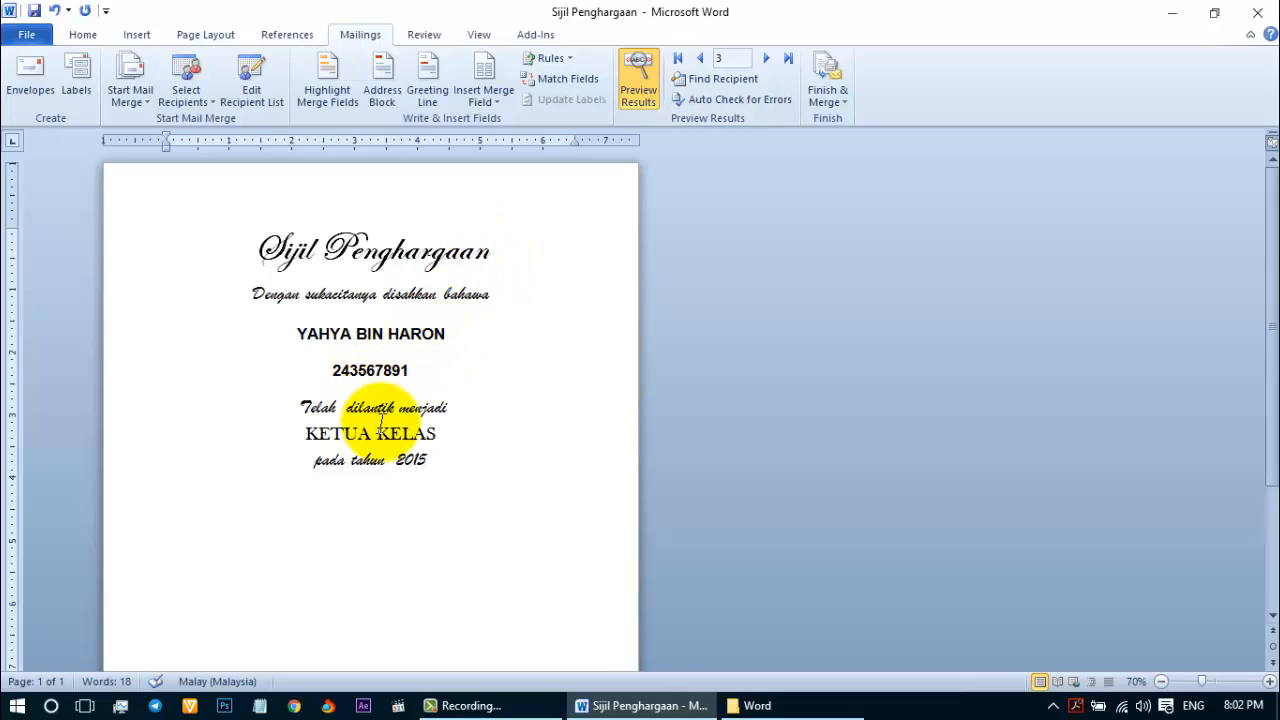
pyautogui.click(358, 375)
pyautogui.click(412, 432)
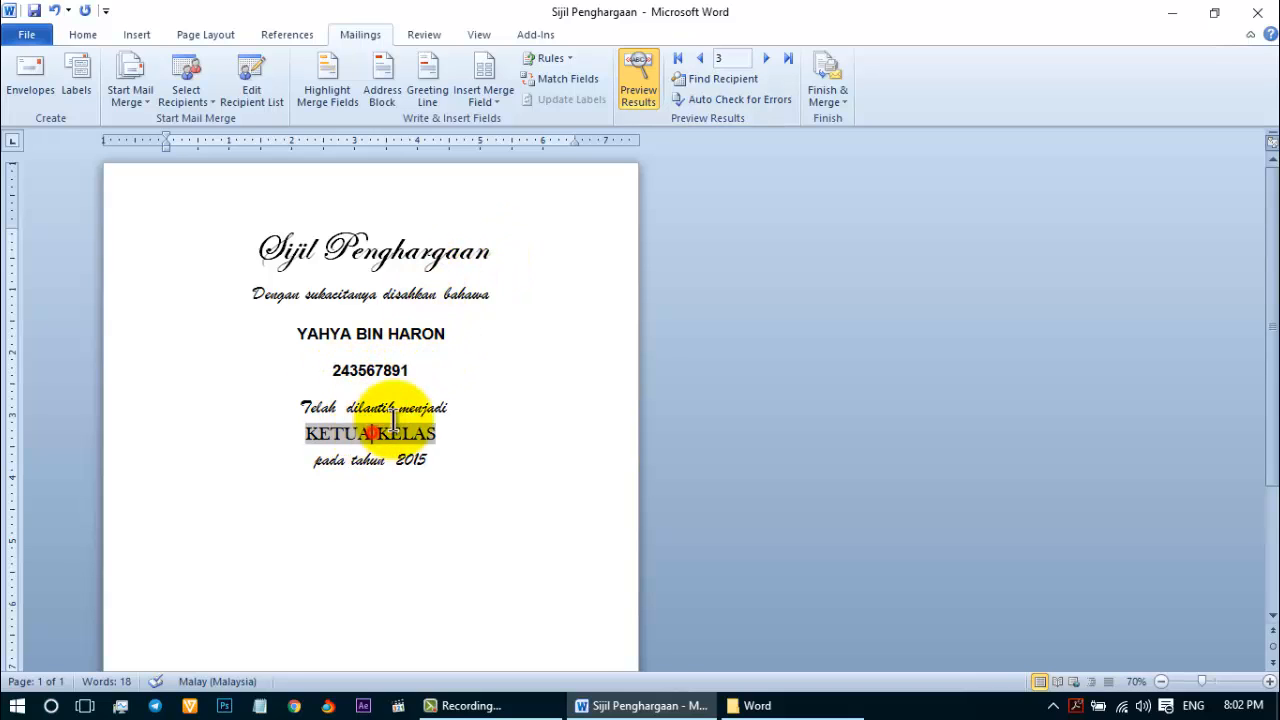
# - Compare the merged certificates by paging back and forth between records 1 and 3, finishing on record 1
pyautogui.click(702, 58)
pyautogui.click(705, 59)
pyautogui.click(766, 58)
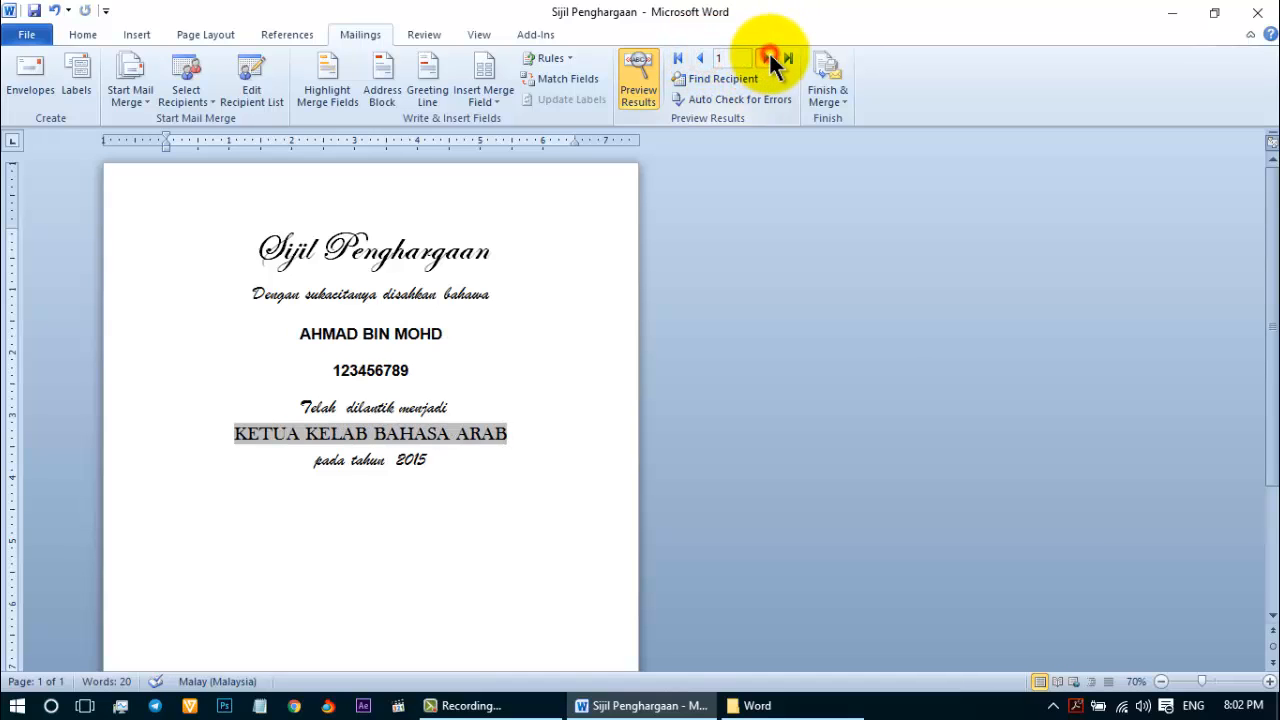
pyautogui.click(766, 58)
pyautogui.click(732, 57)
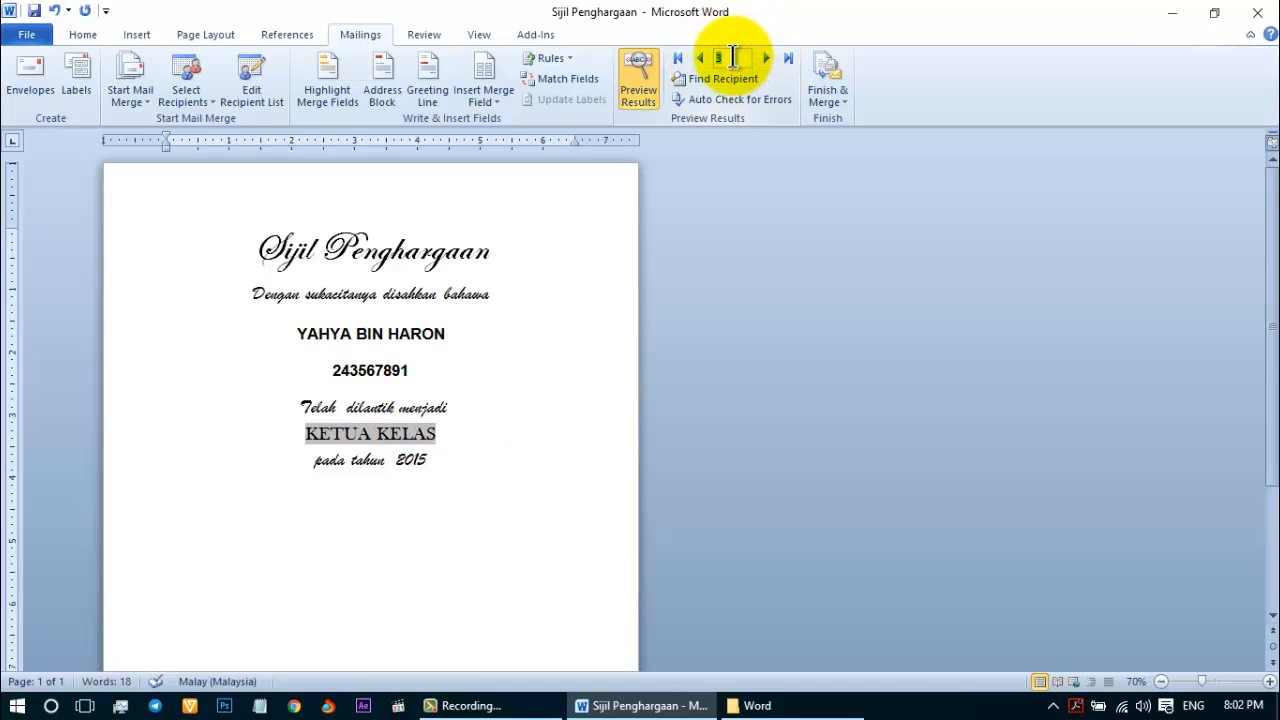
pyautogui.click(515, 476)
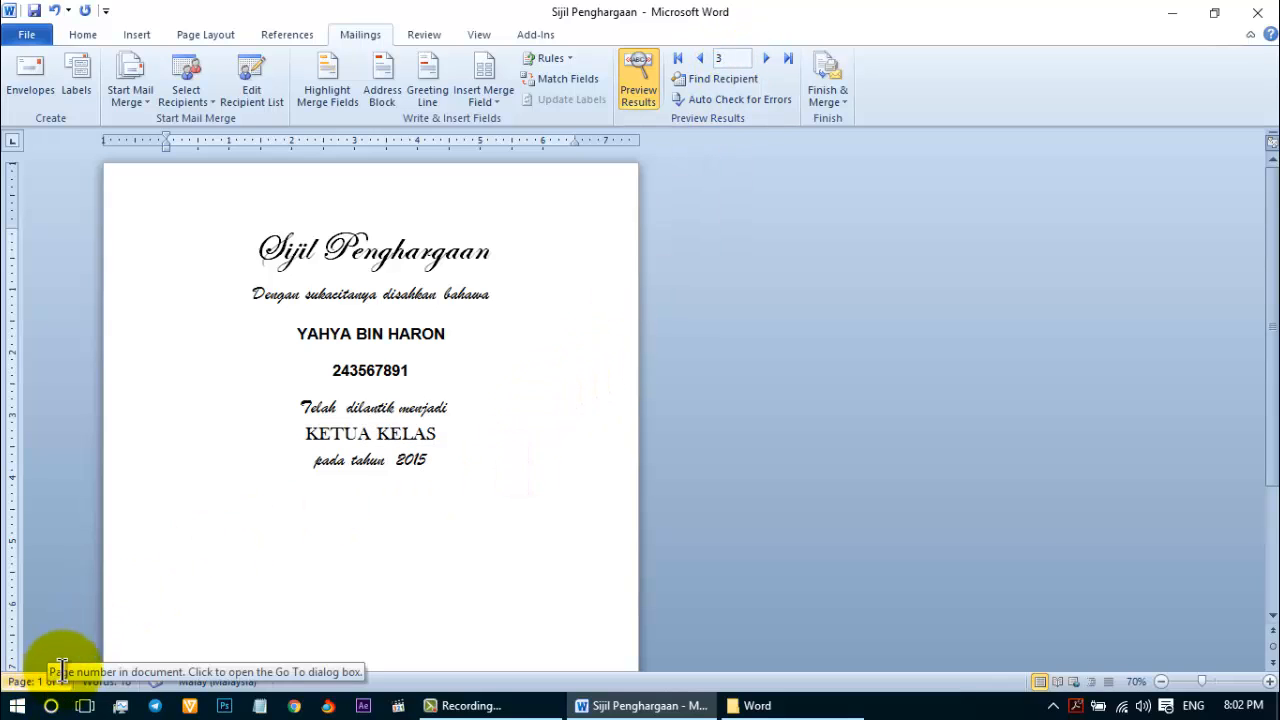
pyautogui.click(701, 58)
pyautogui.click(701, 58)
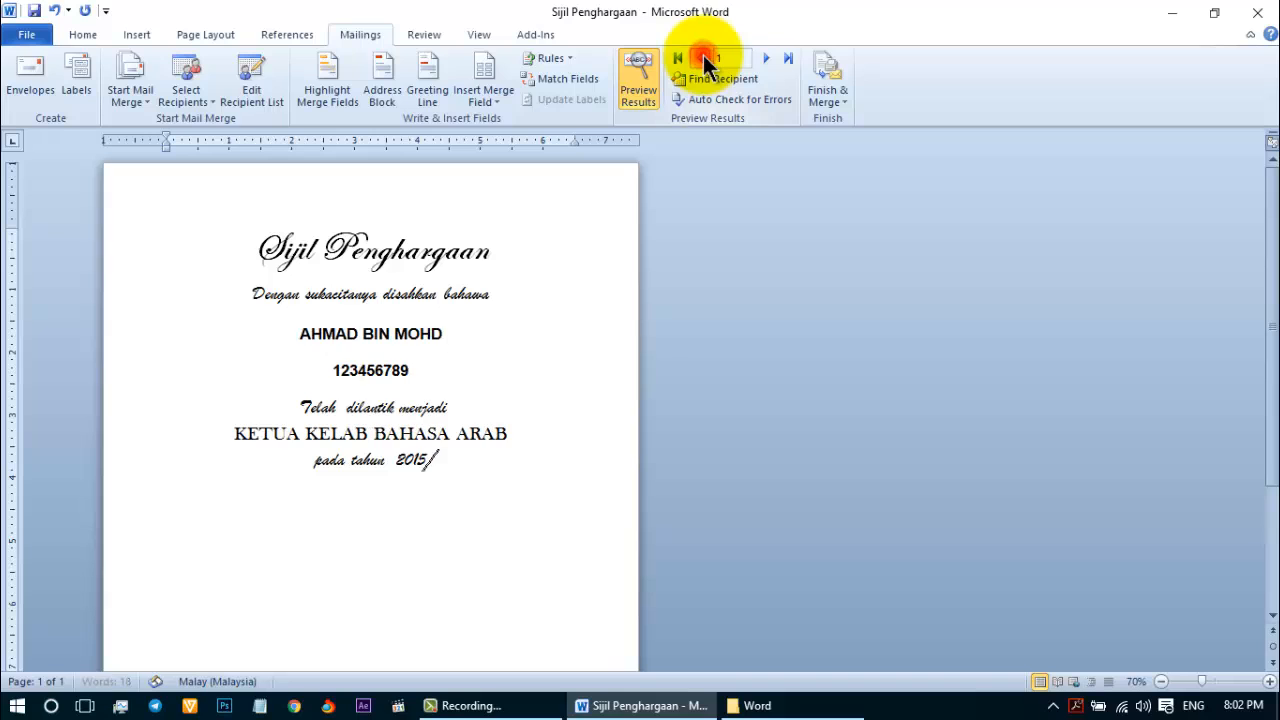
pyautogui.click(766, 58)
pyautogui.click(766, 58)
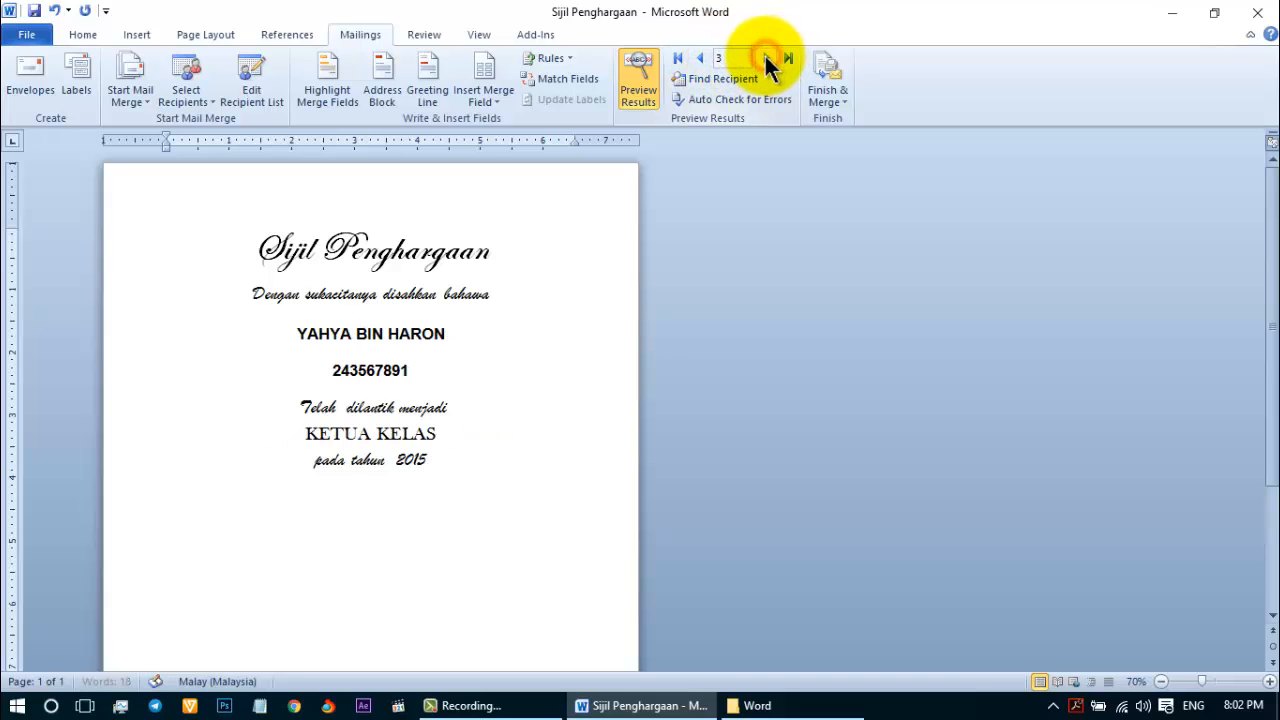
pyautogui.click(700, 58)
pyautogui.click(700, 58)
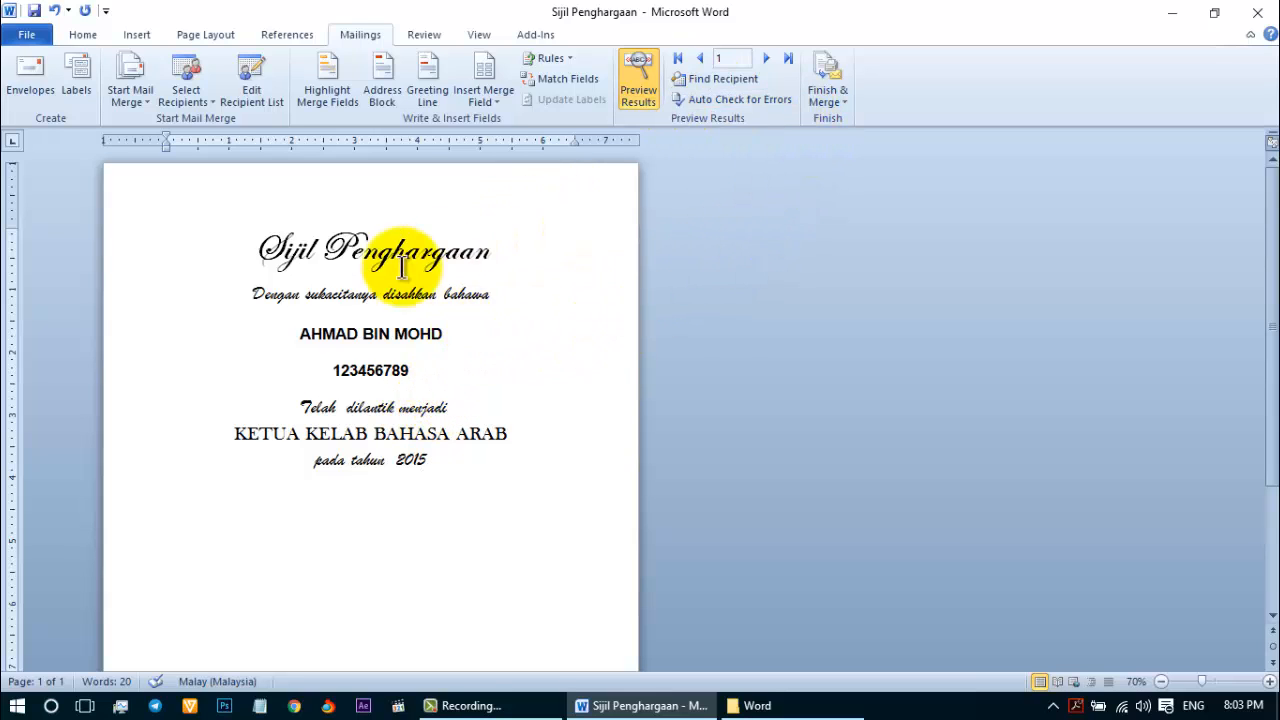
pyautogui.click(463, 330)
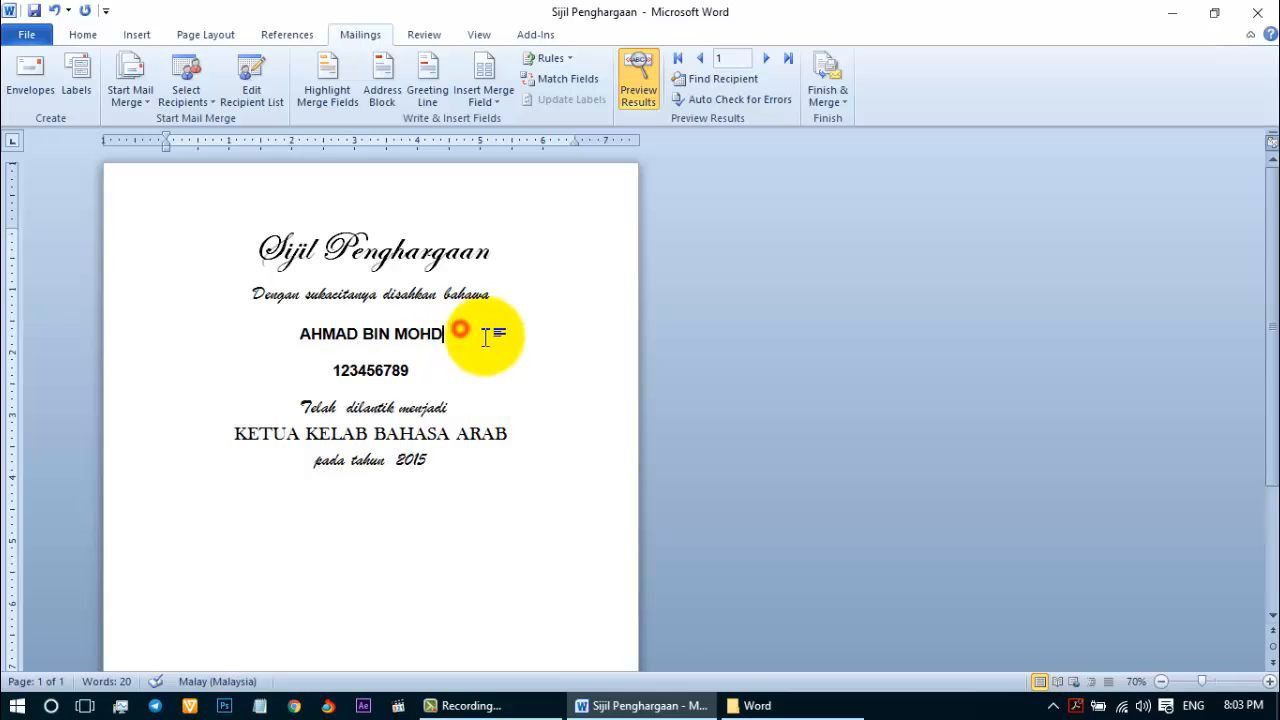
# - Set up a merge to the printer for records 1 to 3 and cancel it without printing
pyautogui.click(842, 100)
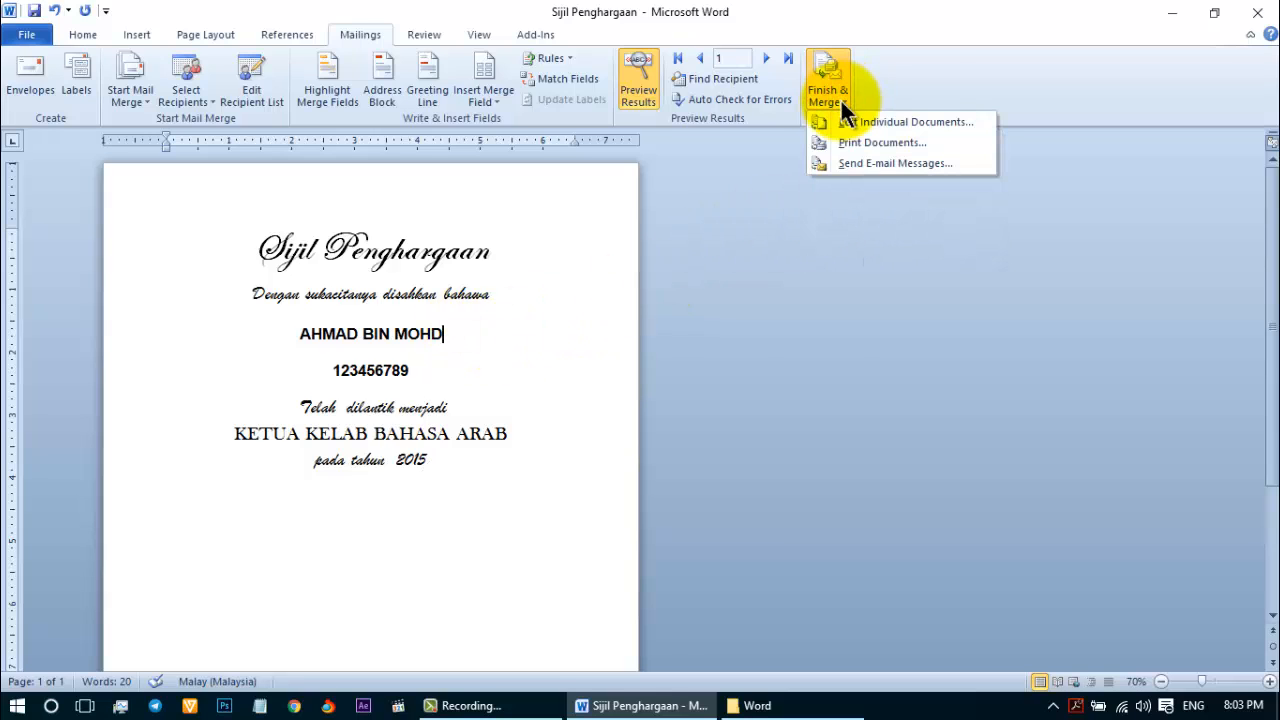
pyautogui.click(862, 142)
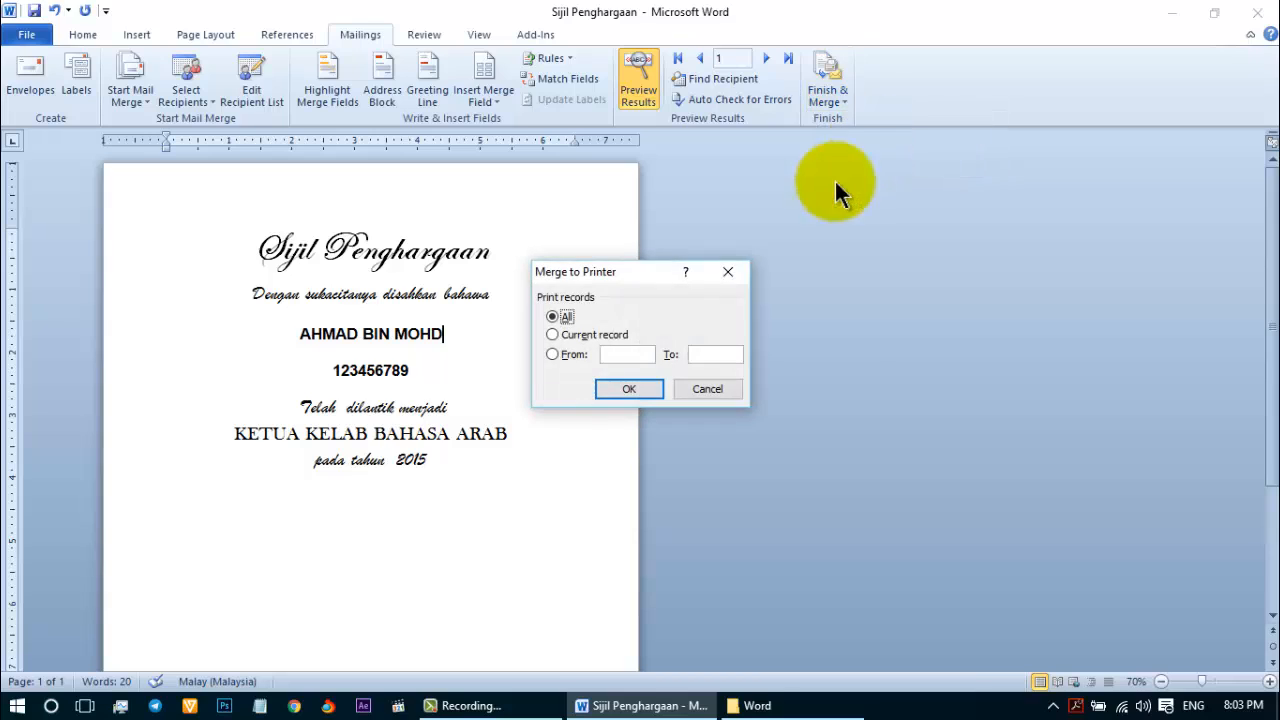
pyautogui.click(613, 355)
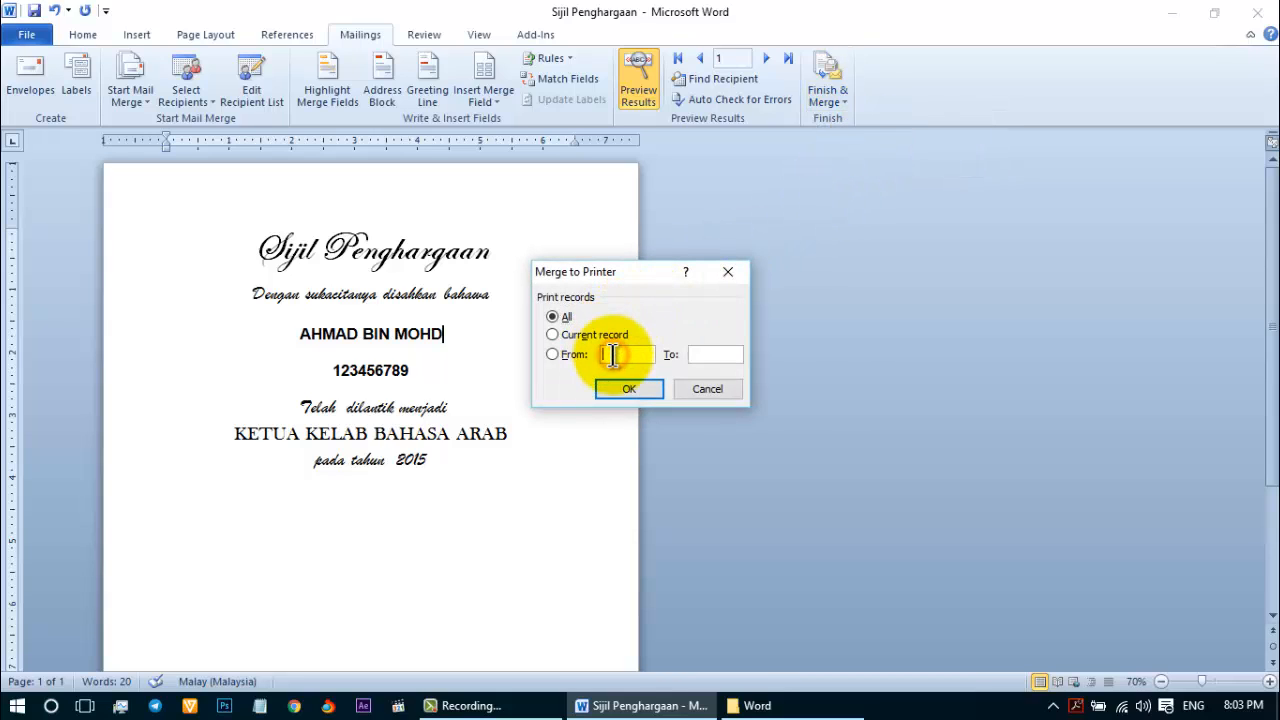
pyautogui.write('1')
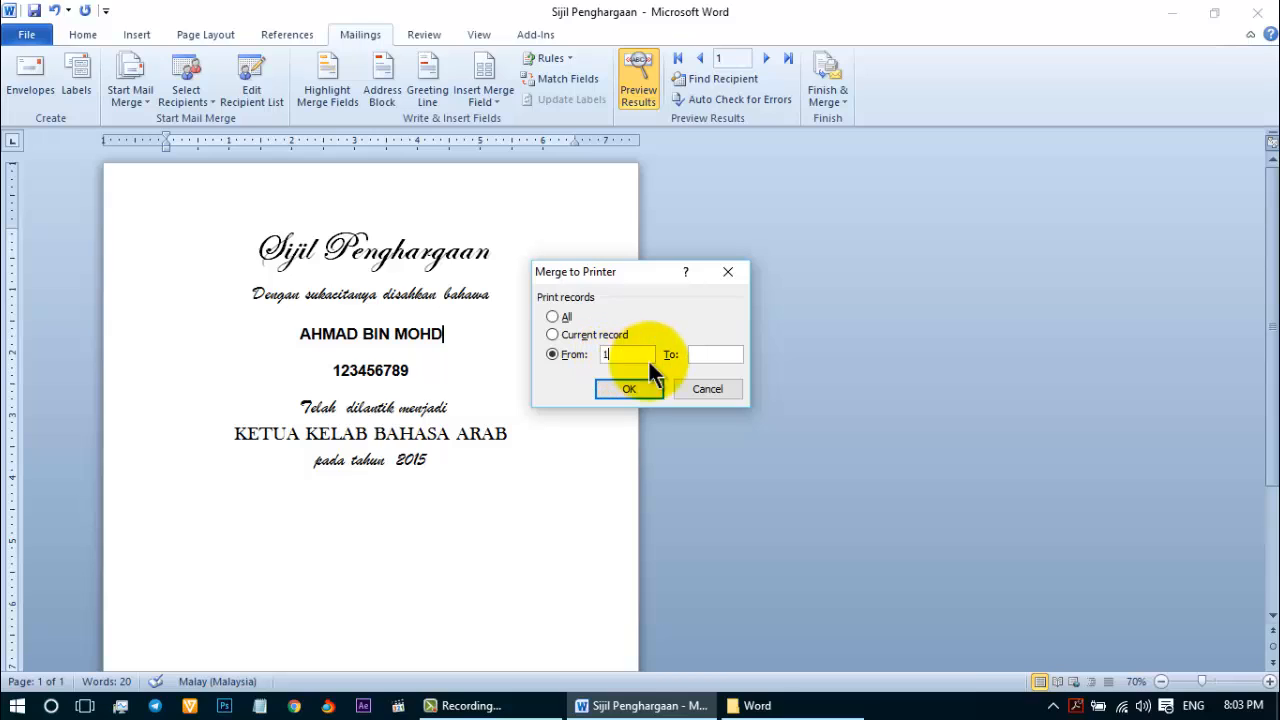
pyautogui.click(700, 355)
pyautogui.write('3')
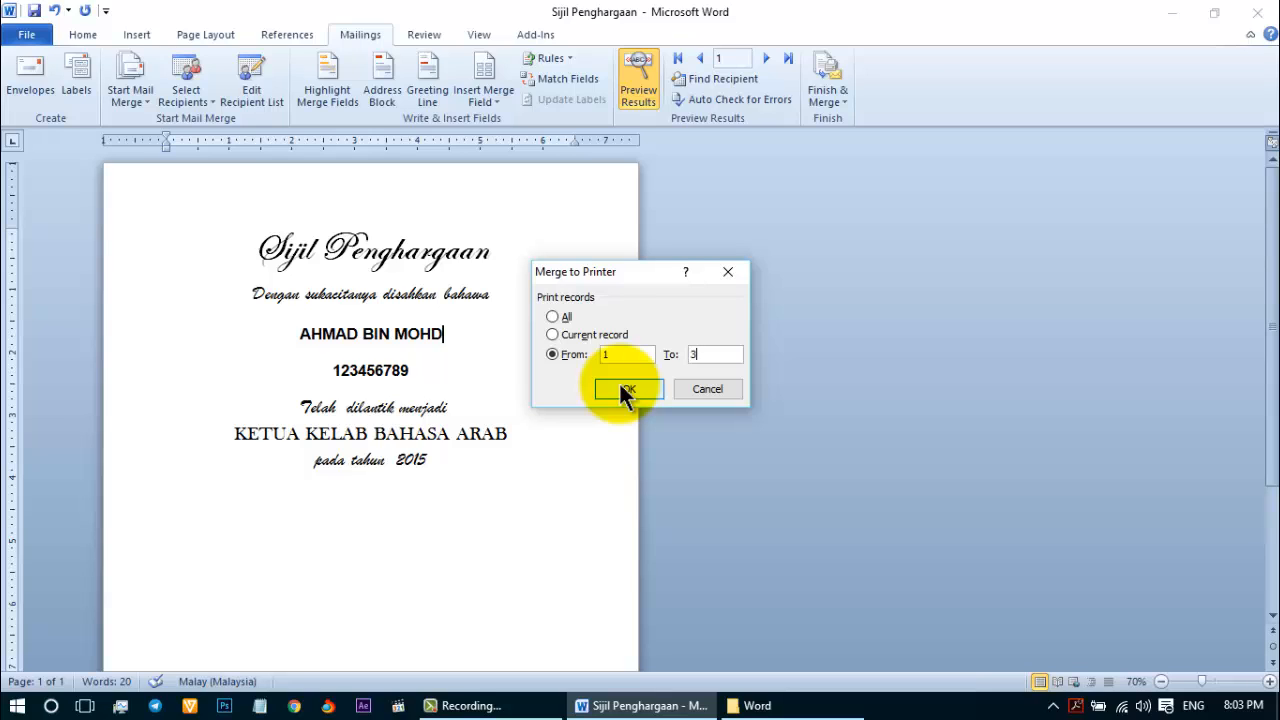
pyautogui.click(708, 390)
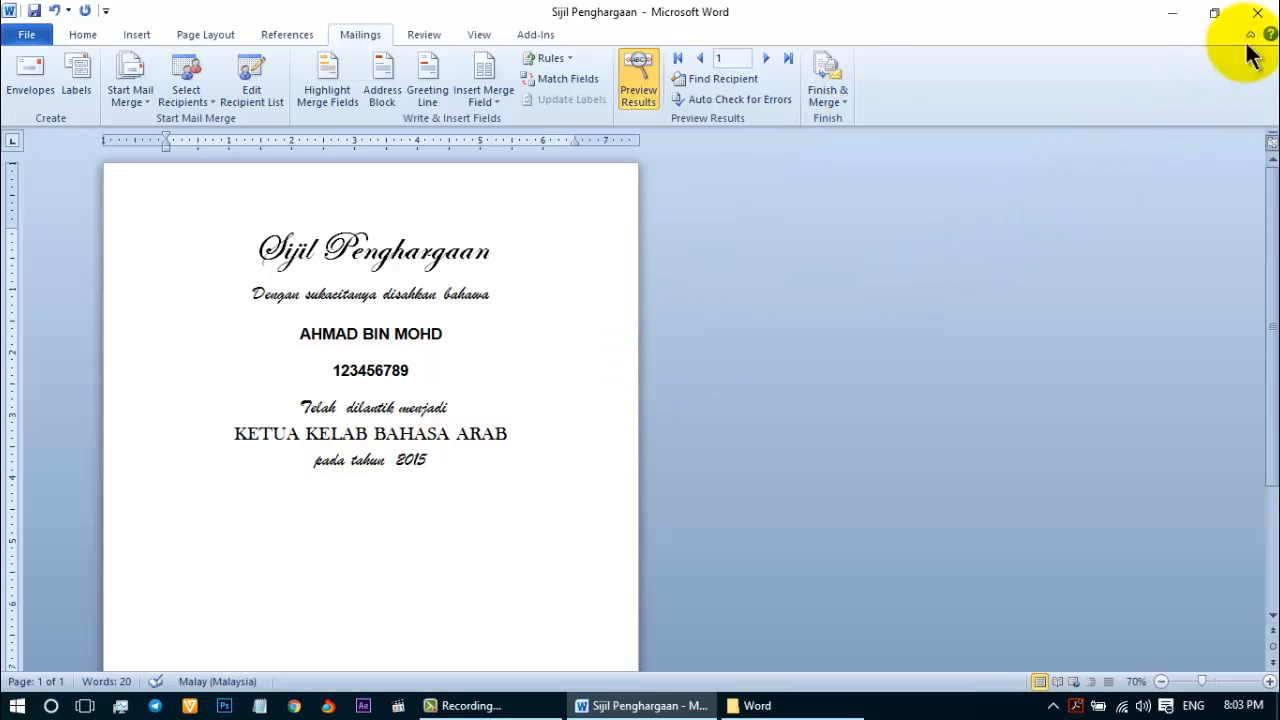
# - Close the Sijil Penghargaan document
pyautogui.click(1260, 15)
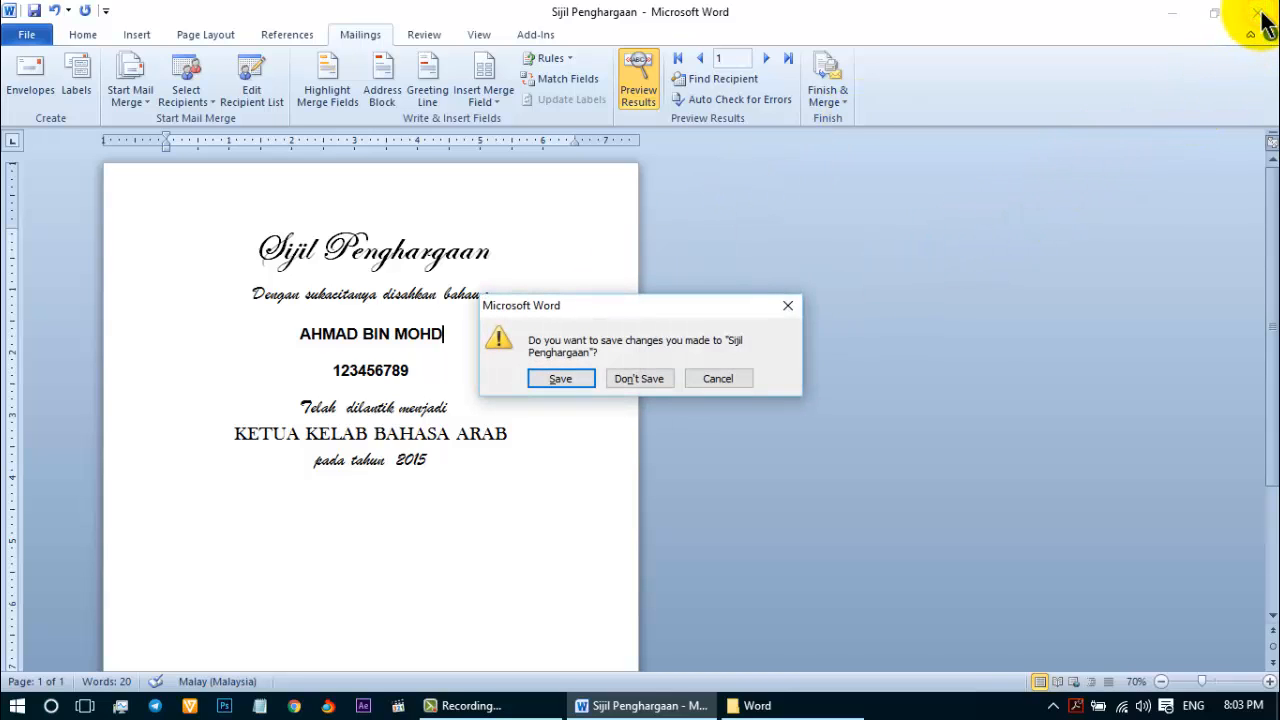